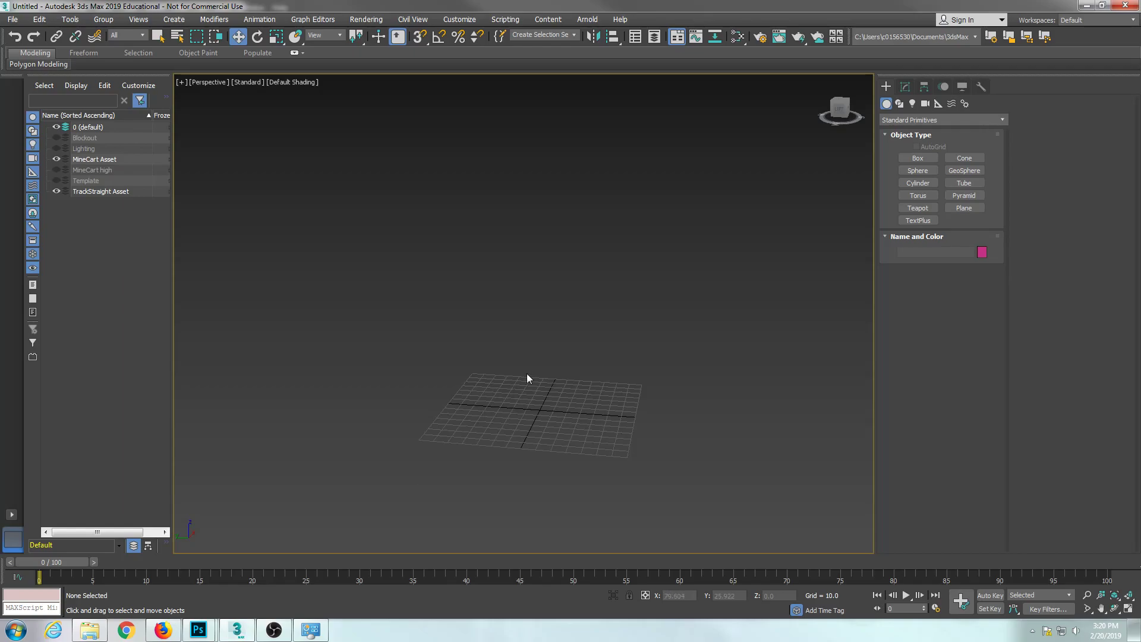
Step: Import 1_3D_MineCart.FBX from the MineCart documents folder and place the cart on the grid near the origin
{"action": "left_click", "coordinate": [90, 630]}
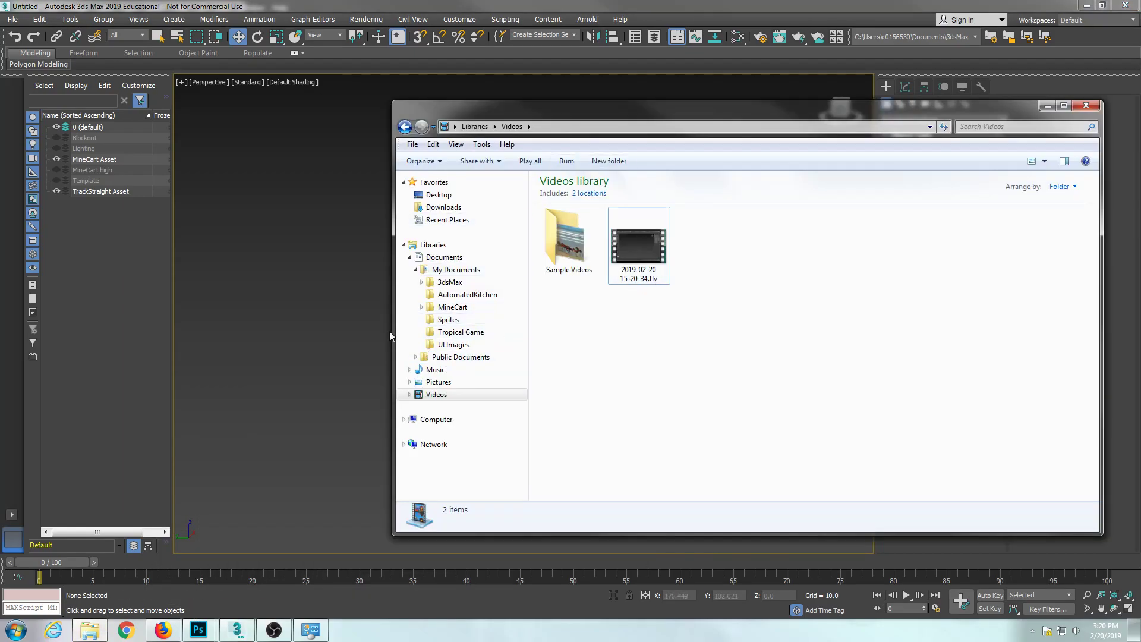
{"action": "left_click", "coordinate": [432, 127]}
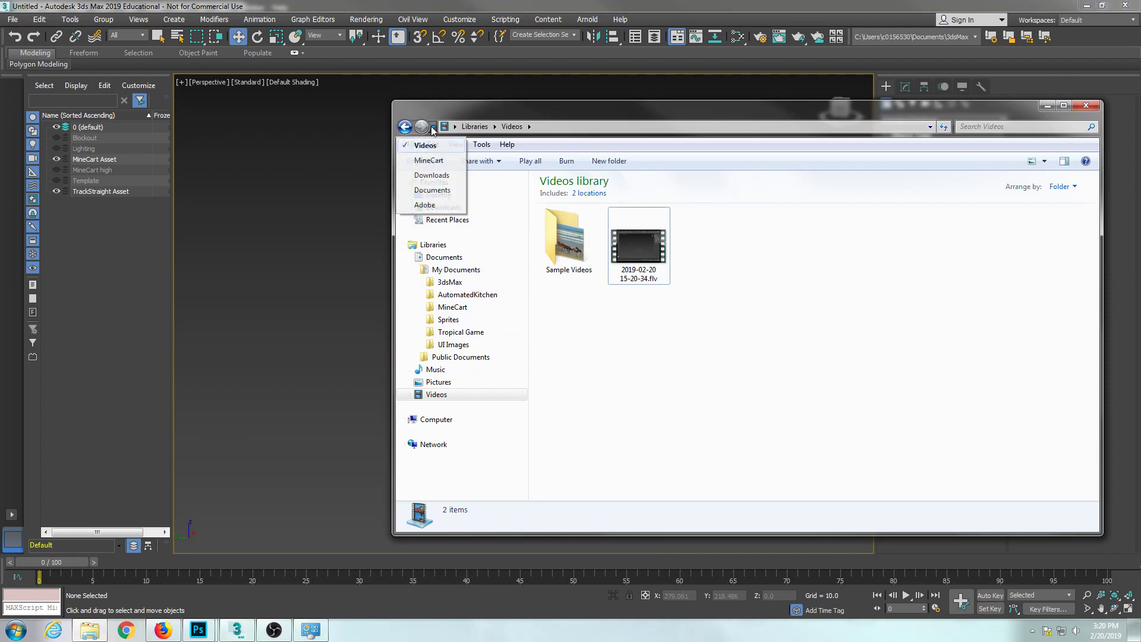
{"action": "left_click", "coordinate": [429, 160]}
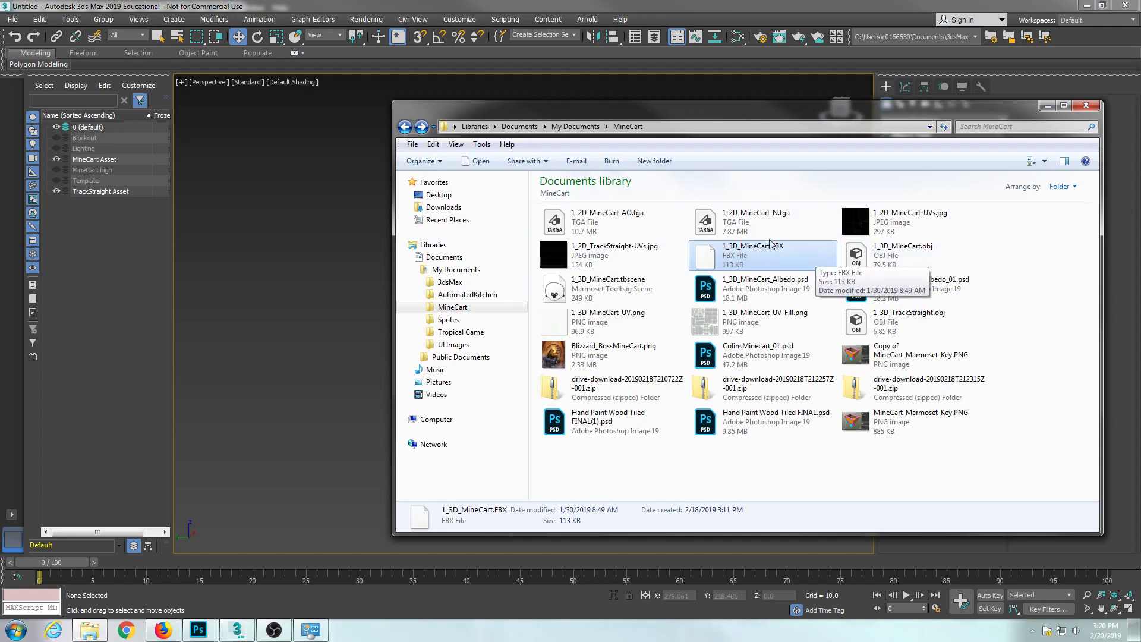
{"action": "left_click_drag", "start_coordinate": [758, 262], "coordinate": [324, 275]}
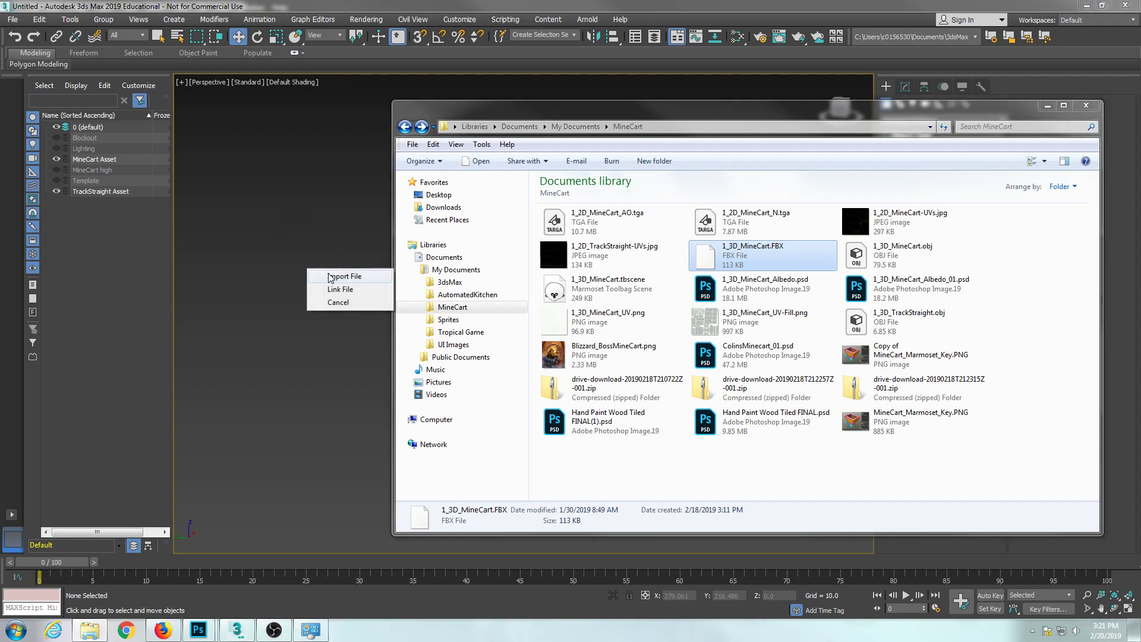
{"action": "left_click", "coordinate": [337, 276]}
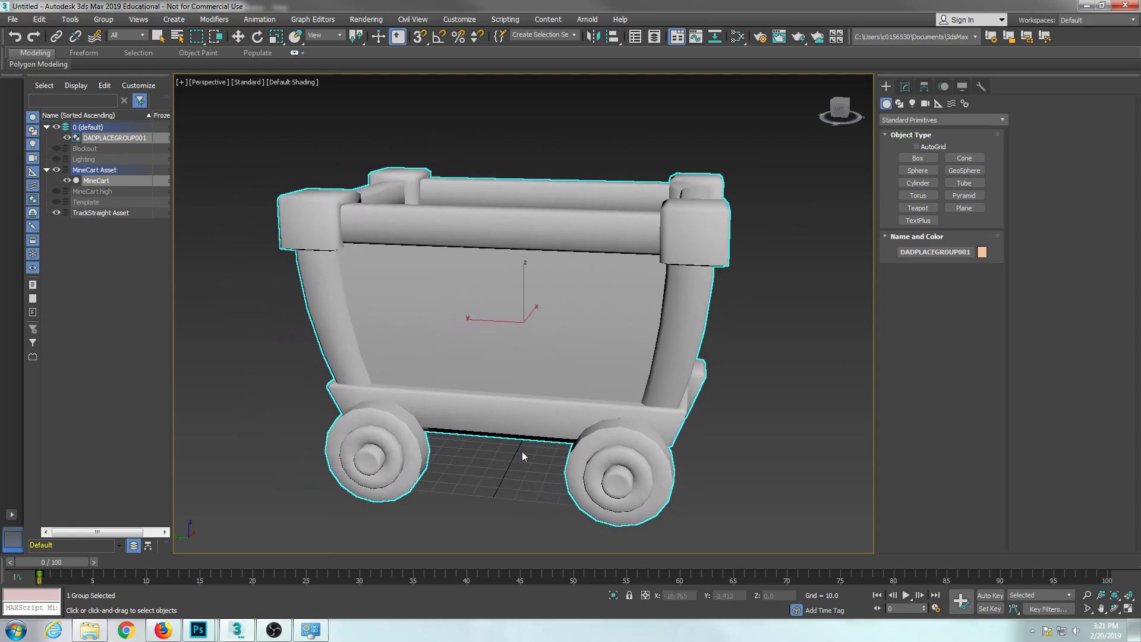
{"action": "left_click", "coordinate": [530, 452]}
{"action": "middle_click_drag", "start_coordinate": [512, 433], "coordinate": [597, 413], "text": "alt"}
{"action": "middle_click_drag", "start_coordinate": [597, 412], "coordinate": [532, 390]}
{"action": "scroll", "coordinate": [555, 394], "scroll_direction": "down", "scroll_amount": 3}
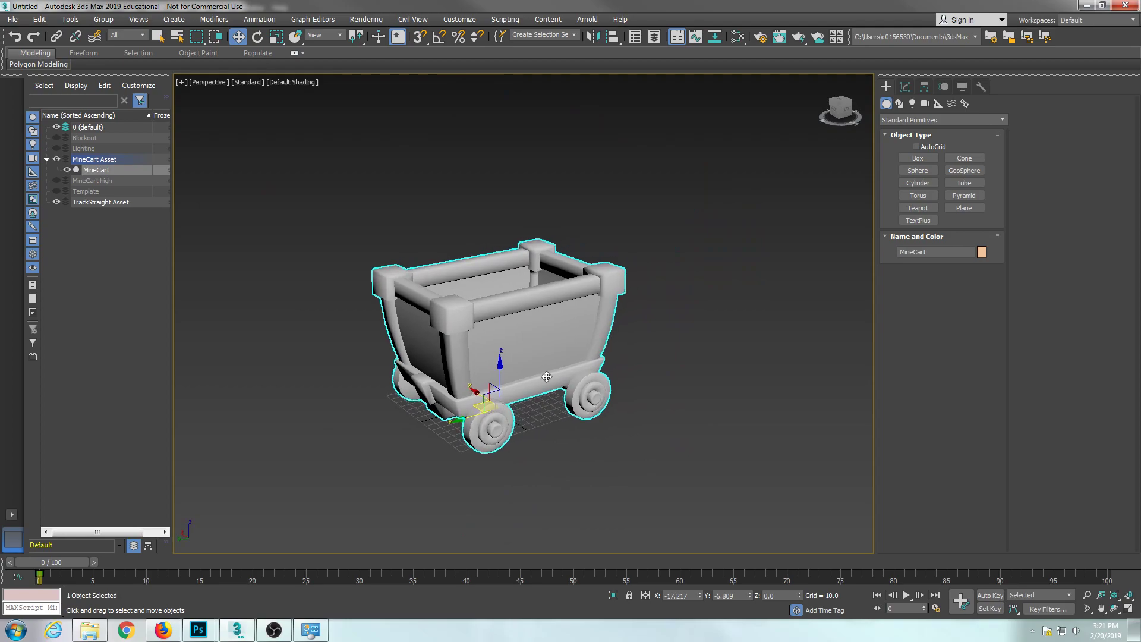
Step: Add an Unwrap UVW modifier to the MineCart mesh and open its UV layout for editing
{"action": "left_click", "coordinate": [906, 87]}
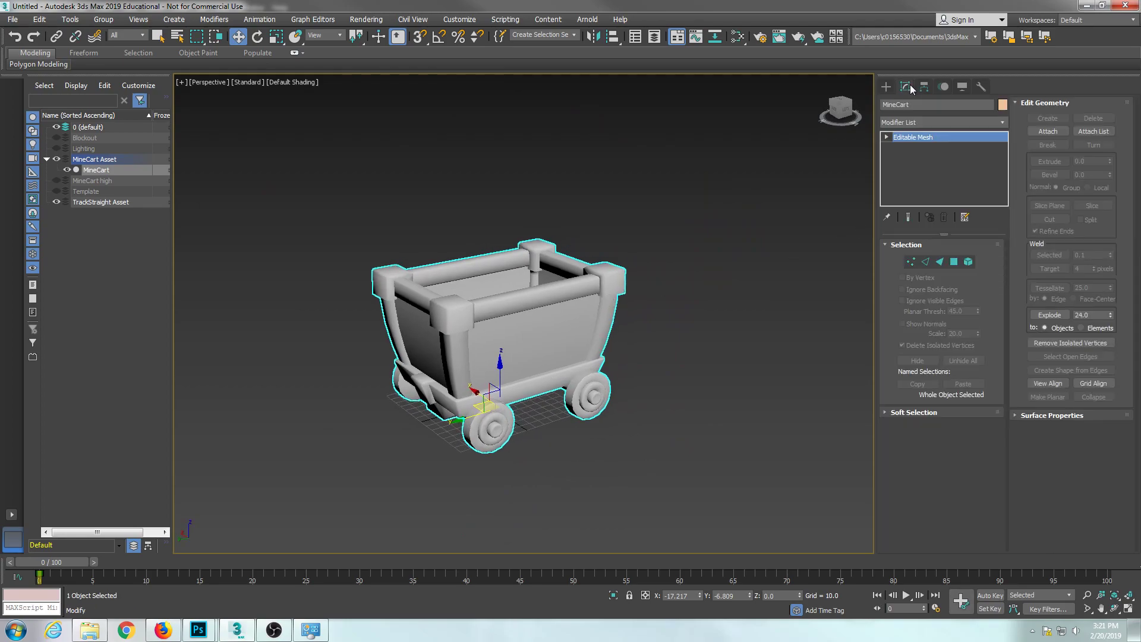
{"action": "left_click", "coordinate": [967, 123]}
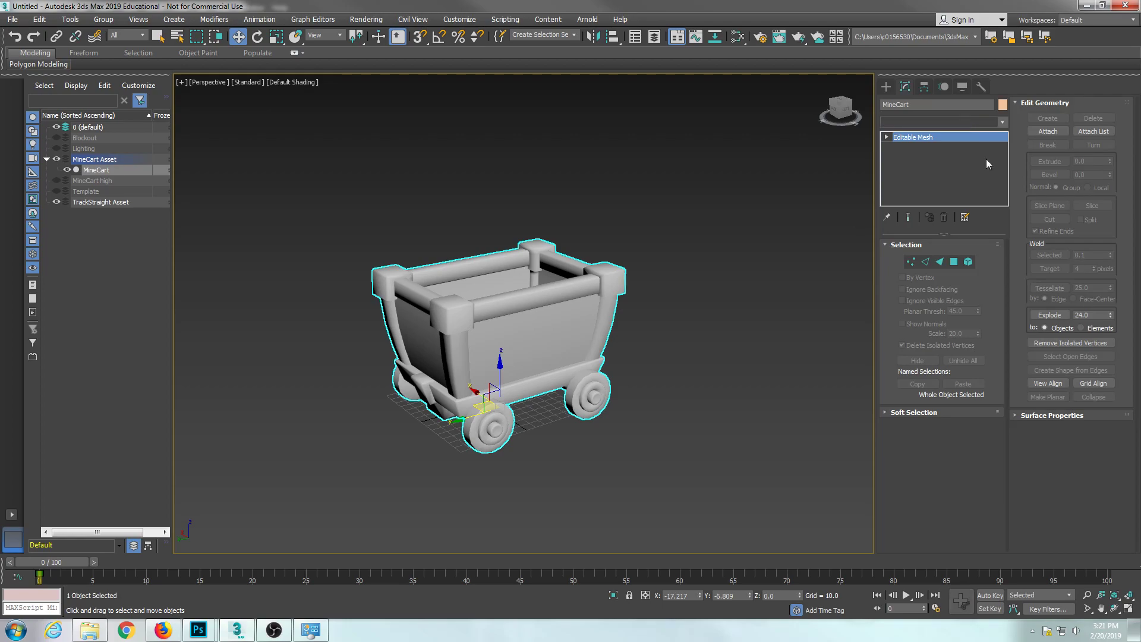
{"action": "left_click_drag", "start_coordinate": [1004, 156], "coordinate": [994, 493]}
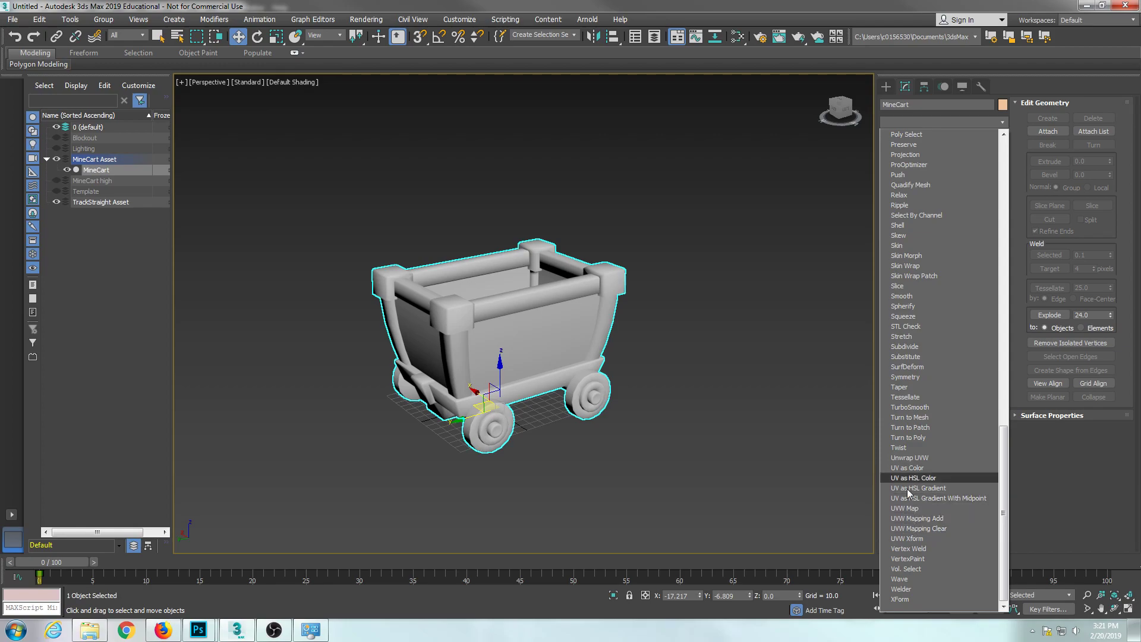
{"action": "left_click", "coordinate": [912, 458]}
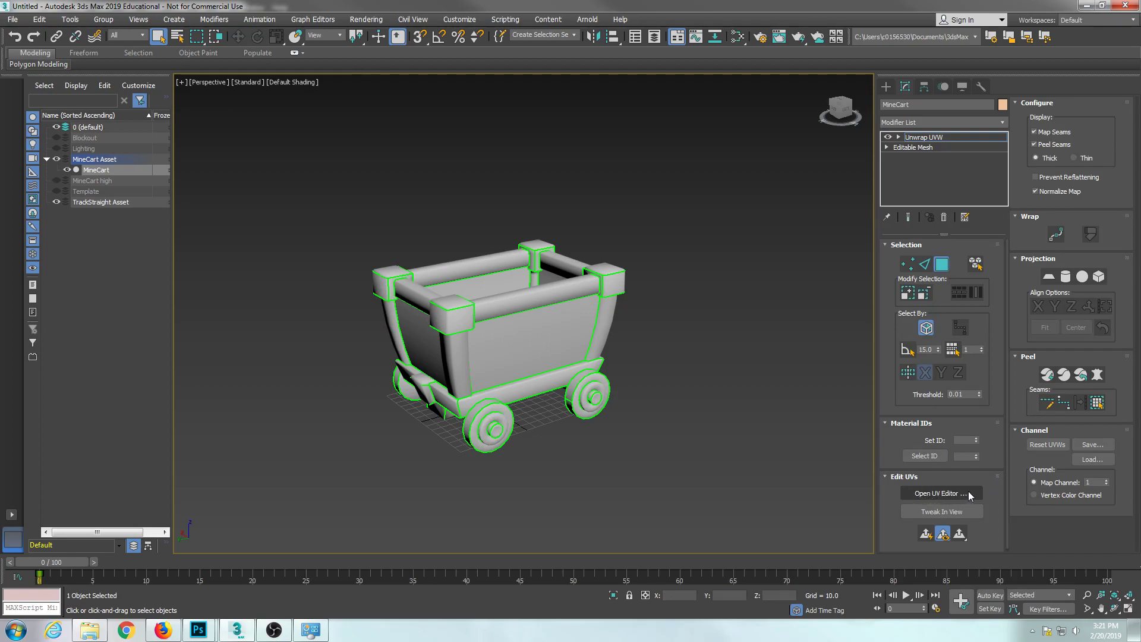
{"action": "left_click", "coordinate": [969, 495]}
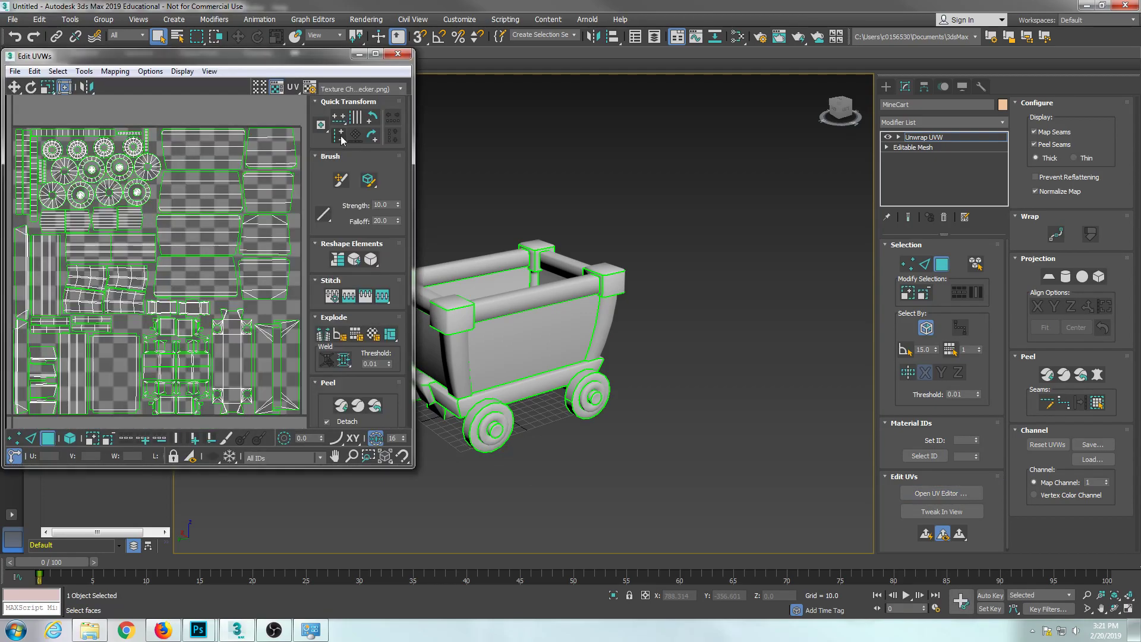
Step: Compare the cart's UV layout with 1_3D_MineCart_Albedo_01.psd in Photoshop, and return to 3ds Max
{"action": "left_click_drag", "start_coordinate": [228, 62], "coordinate": [445, 72]}
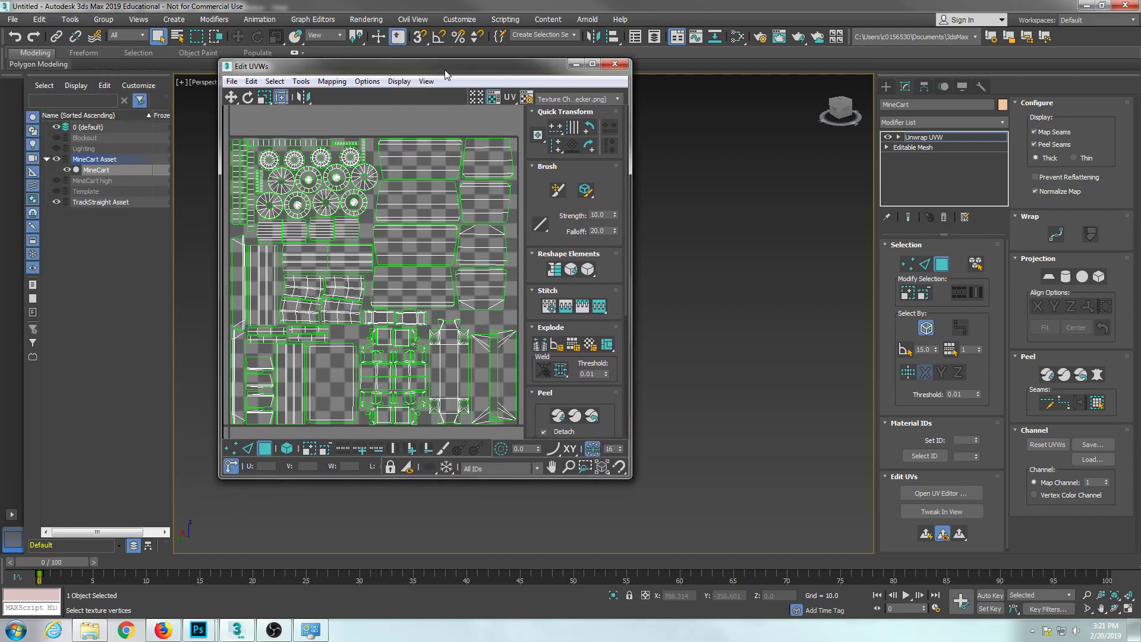
{"action": "left_click", "coordinate": [200, 631]}
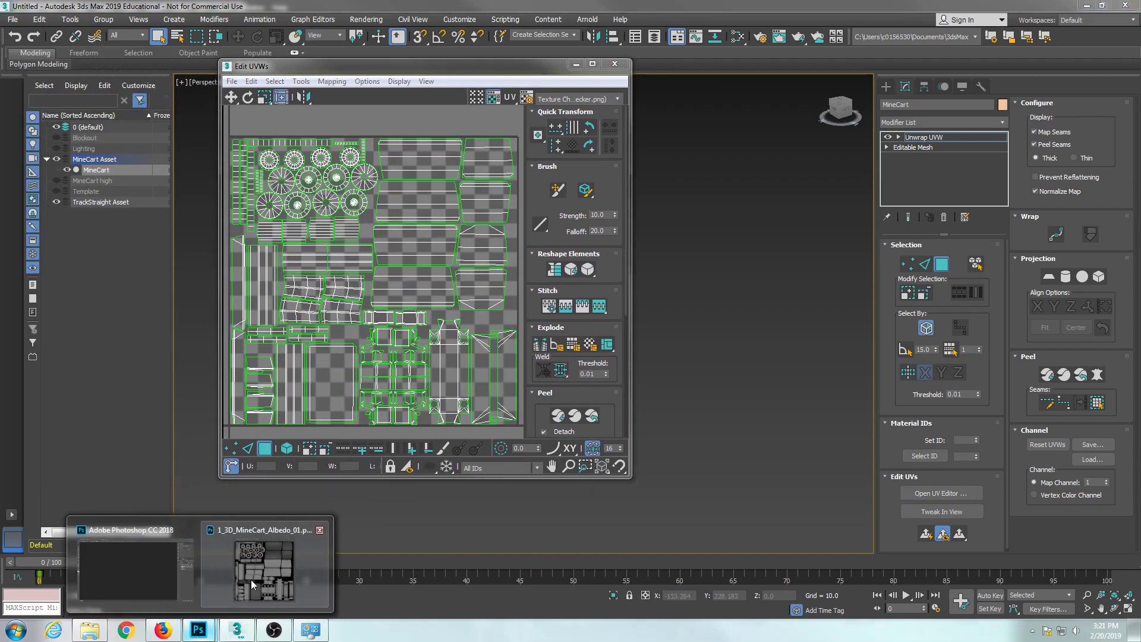
{"action": "left_click", "coordinate": [274, 565]}
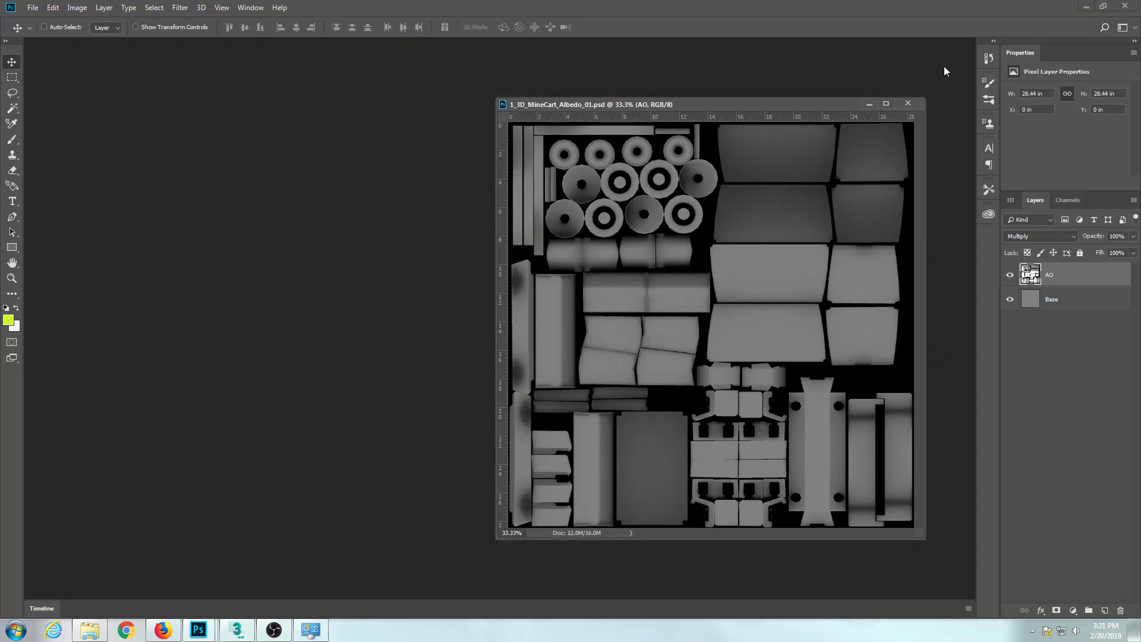
{"action": "left_click", "coordinate": [238, 631]}
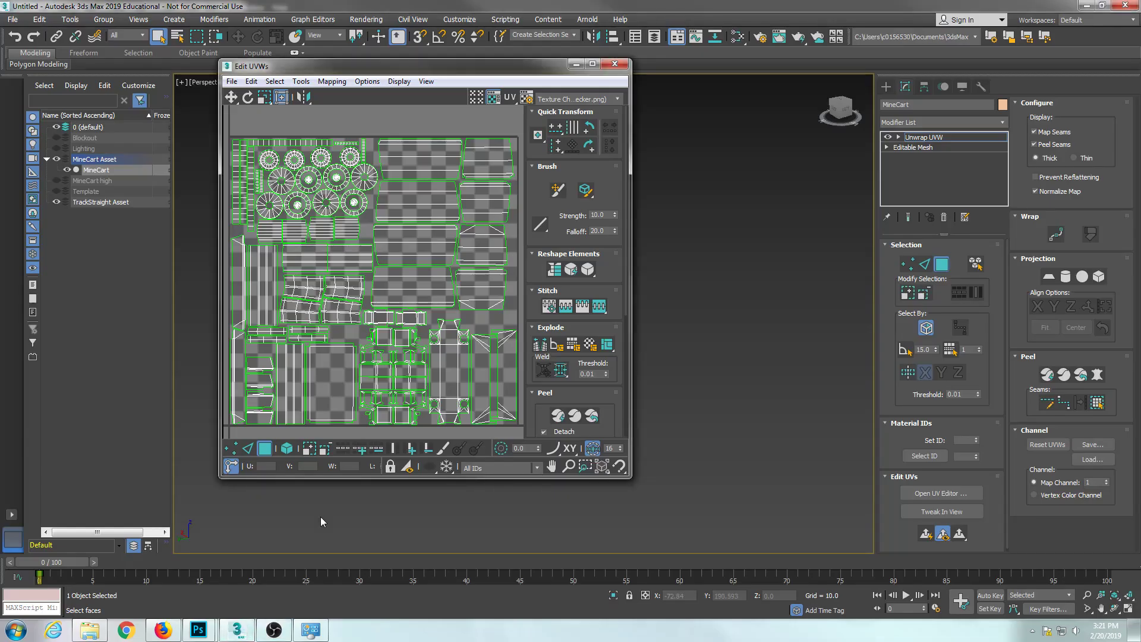
Step: Close the UV layout and remove the Unwrap UVW modifier from the MineCart mesh
{"action": "left_click", "coordinate": [623, 66]}
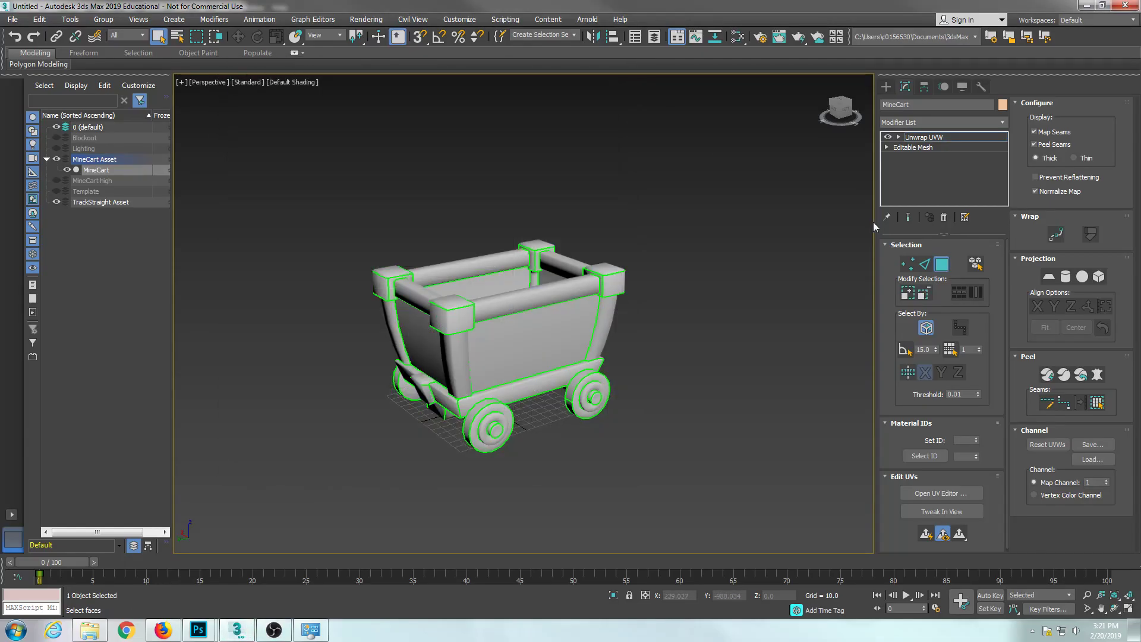
{"action": "left_click", "coordinate": [943, 218]}
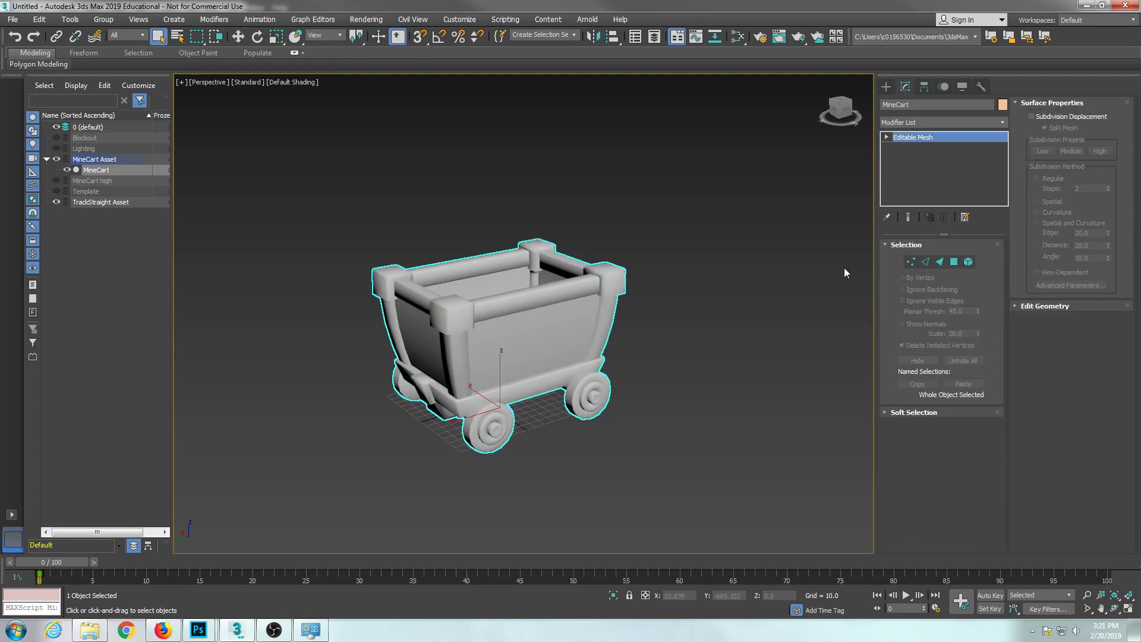
{"action": "mouse_move", "coordinate": [776, 287]}
{"action": "middle_mouse_down", "text": "alt"}
{"action": "mouse_move", "coordinate": [770, 278]}
{"action": "mouse_move", "coordinate": [764, 298]}
{"action": "middle_mouse_up", "text": "alt"}
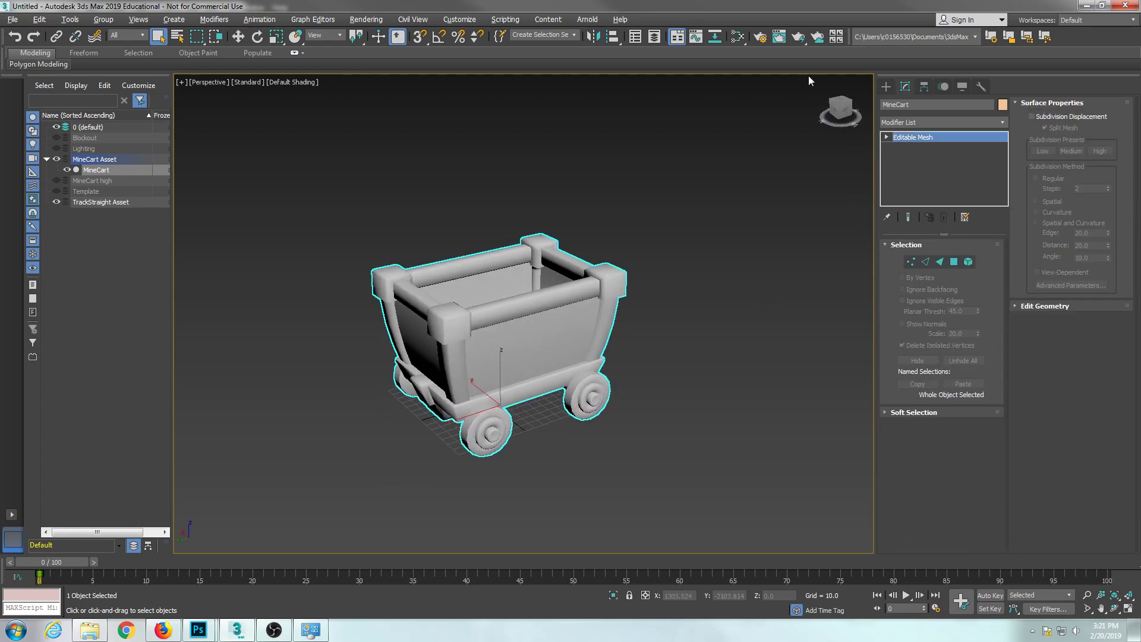
Step: Delete the existing Standard material and its connected Bitmap node from the Slate Material Editor view
{"action": "left_click", "coordinate": [739, 37]}
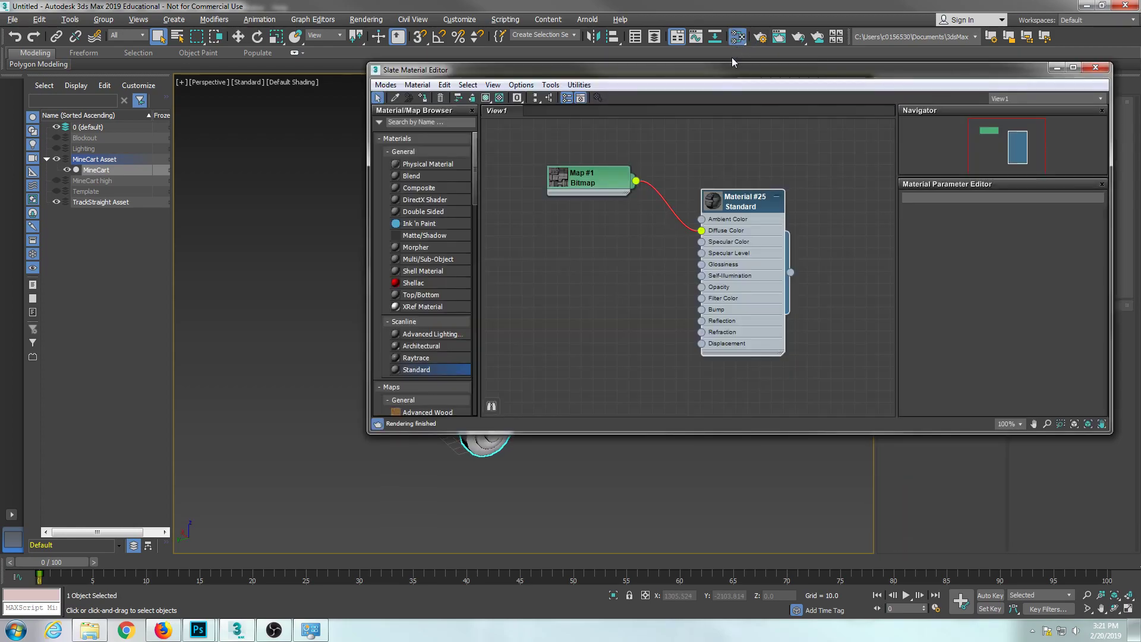
{"action": "left_click_drag", "start_coordinate": [538, 143], "coordinate": [814, 384]}
{"action": "key", "text": "Delete"}
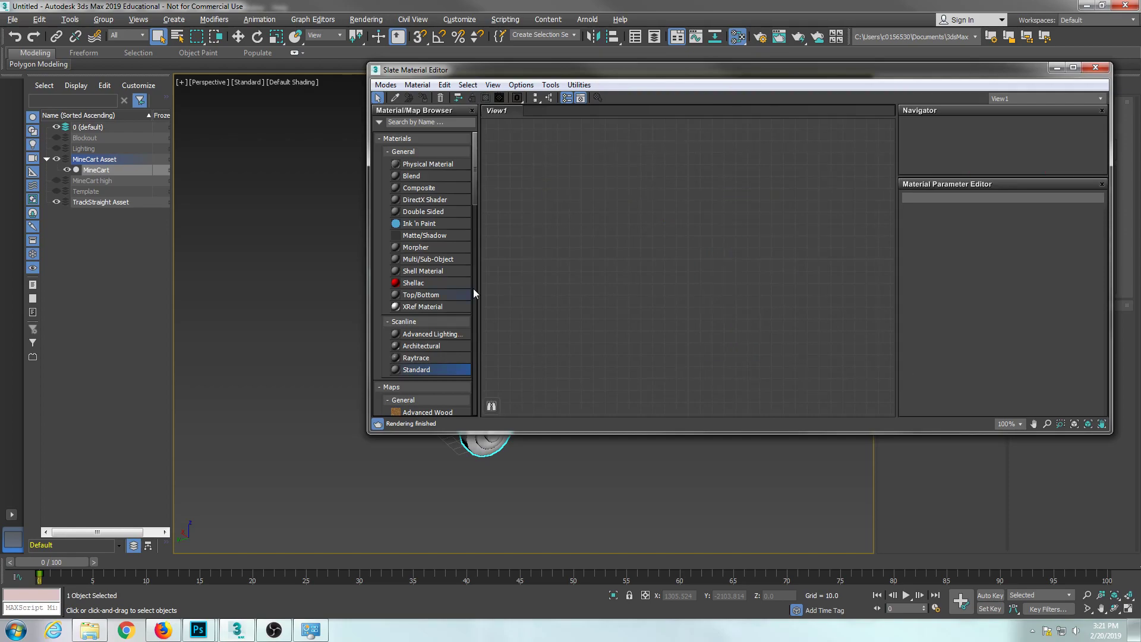
Step: Add a new Scanline Standard material node to the empty Slate Material Editor view
{"action": "double_click", "coordinate": [417, 369]}
{"action": "scroll", "coordinate": [475, 167], "scroll_direction": "down", "scroll_amount": 3}
{"action": "left_click", "coordinate": [736, 38]}
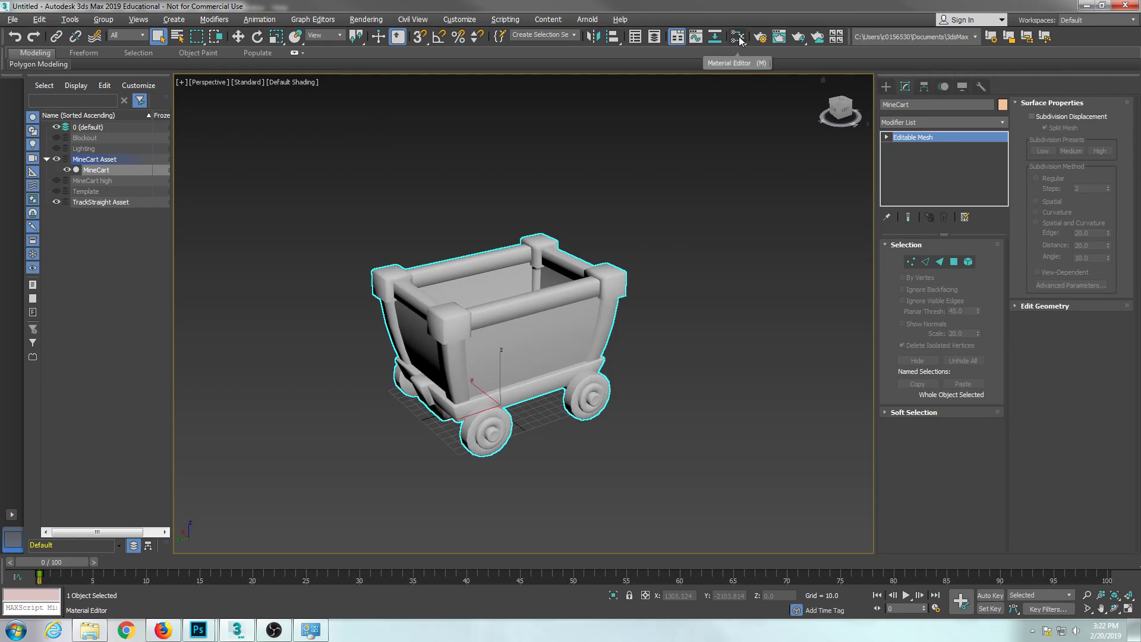
{"action": "left_click", "coordinate": [739, 38]}
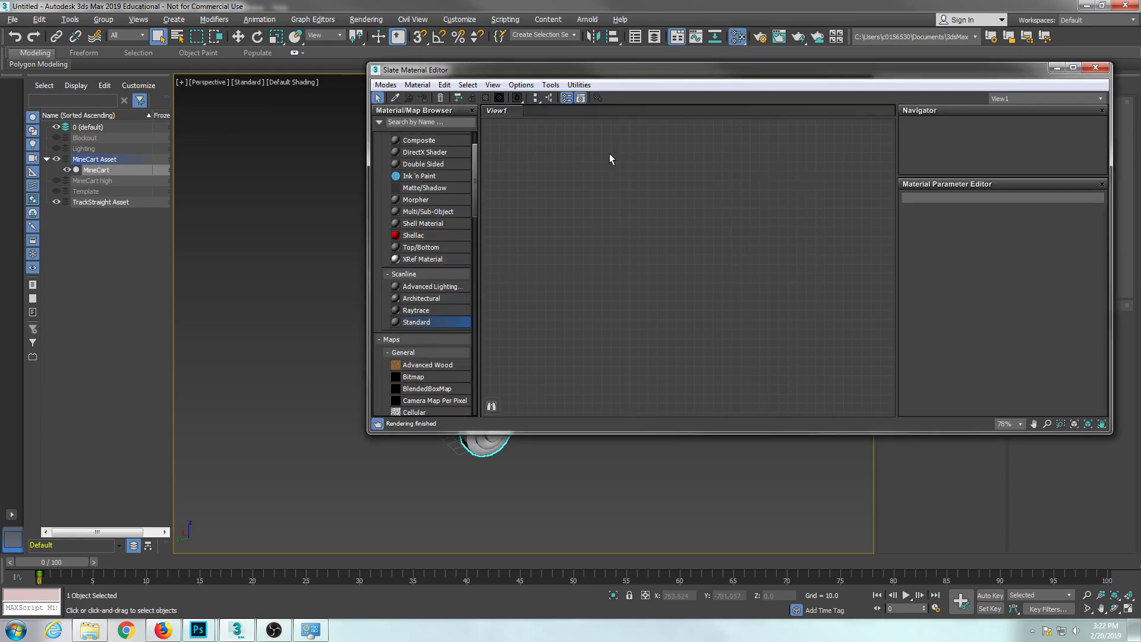
{"action": "key", "text": "m"}
{"action": "key", "text": "m"}
{"action": "left_click", "coordinate": [716, 183]}
{"action": "scroll", "coordinate": [698, 193], "scroll_direction": "up", "scroll_amount": 2}
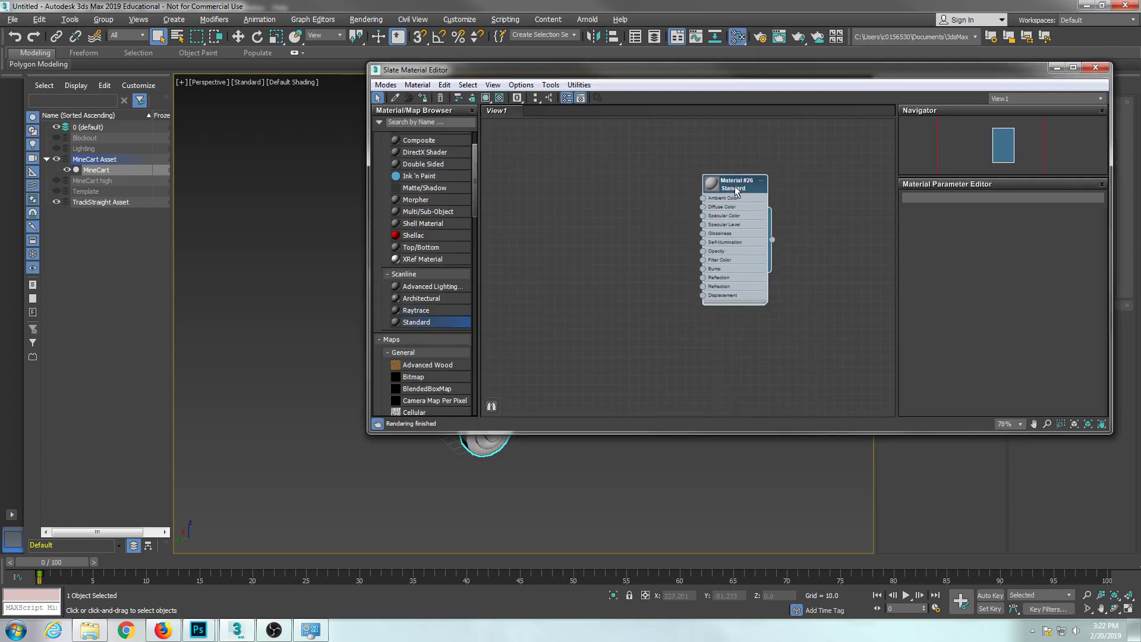
{"action": "scroll", "coordinate": [690, 193], "scroll_direction": "up", "scroll_amount": 2}
{"action": "right_click", "coordinate": [673, 197]}
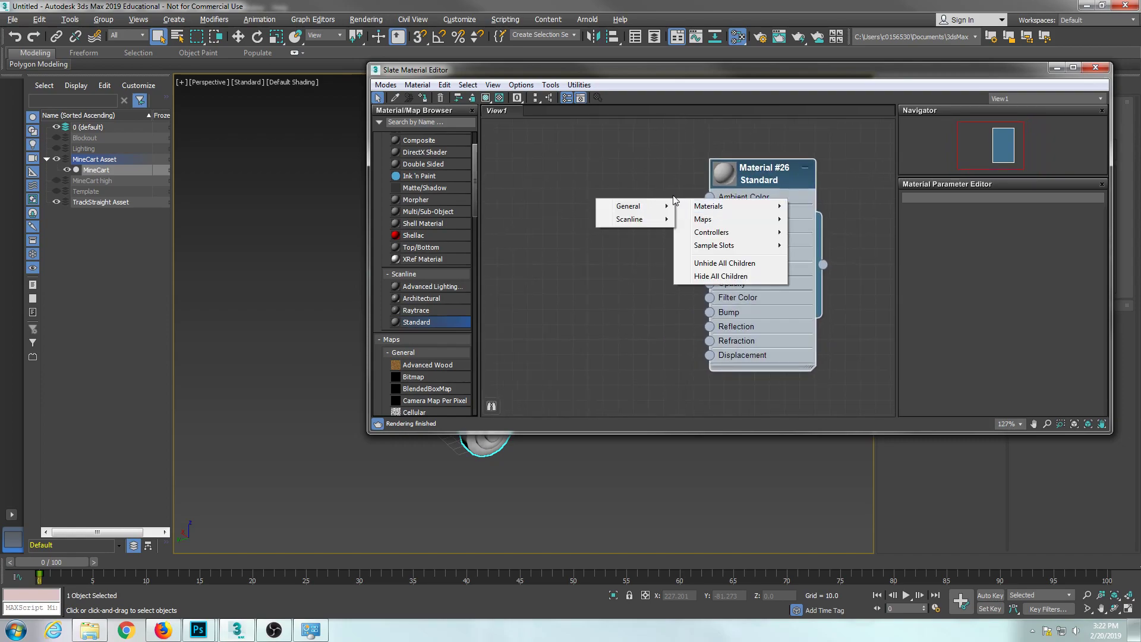
{"action": "left_click", "coordinate": [655, 175]}
Step: Connect a Bitmap map to the material's Diffuse Color, choosing 1_3D_MineCart_Albedo_01.psd as its image
{"action": "middle_click_drag", "start_coordinate": [643, 159], "coordinate": [680, 165]}
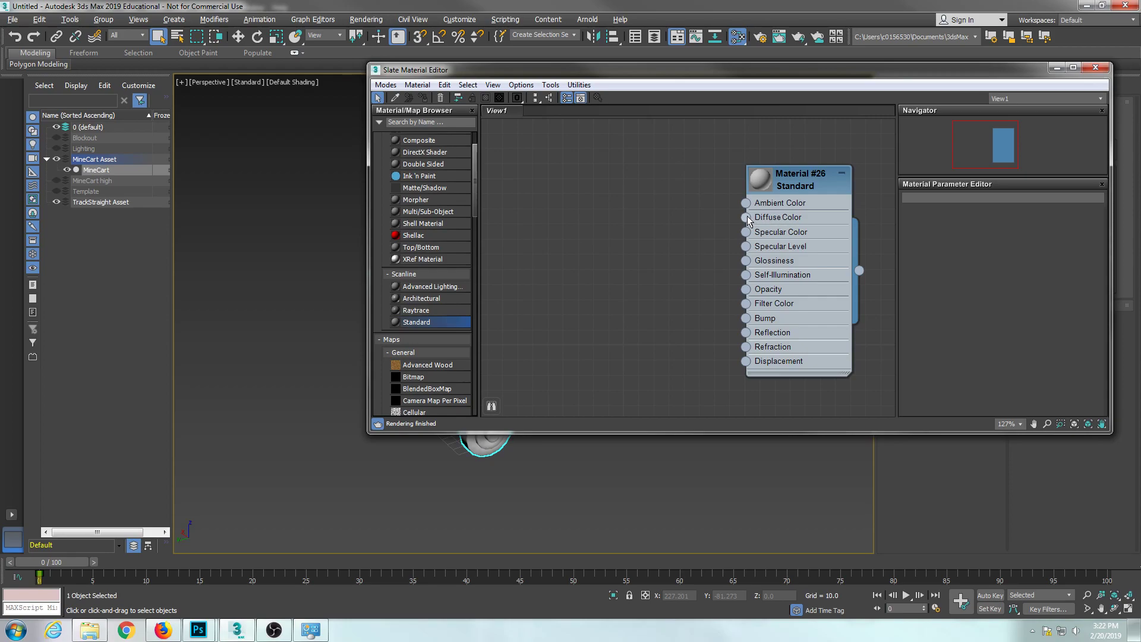
{"action": "left_click_drag", "start_coordinate": [746, 218], "coordinate": [626, 190]}
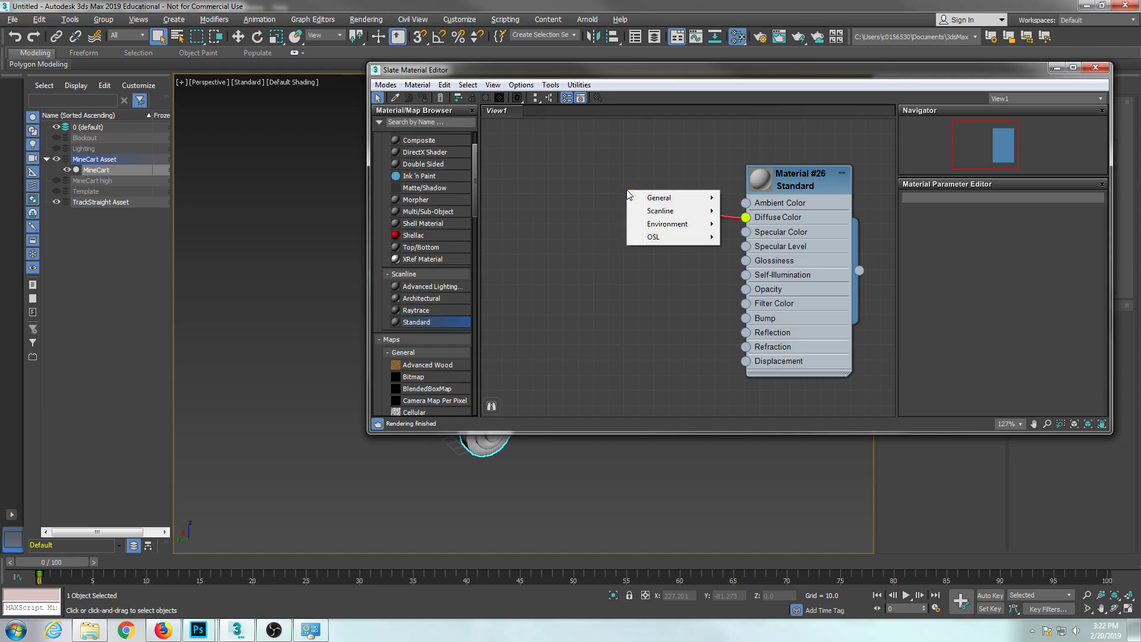
{"action": "mouse_move", "coordinate": [645, 197]}
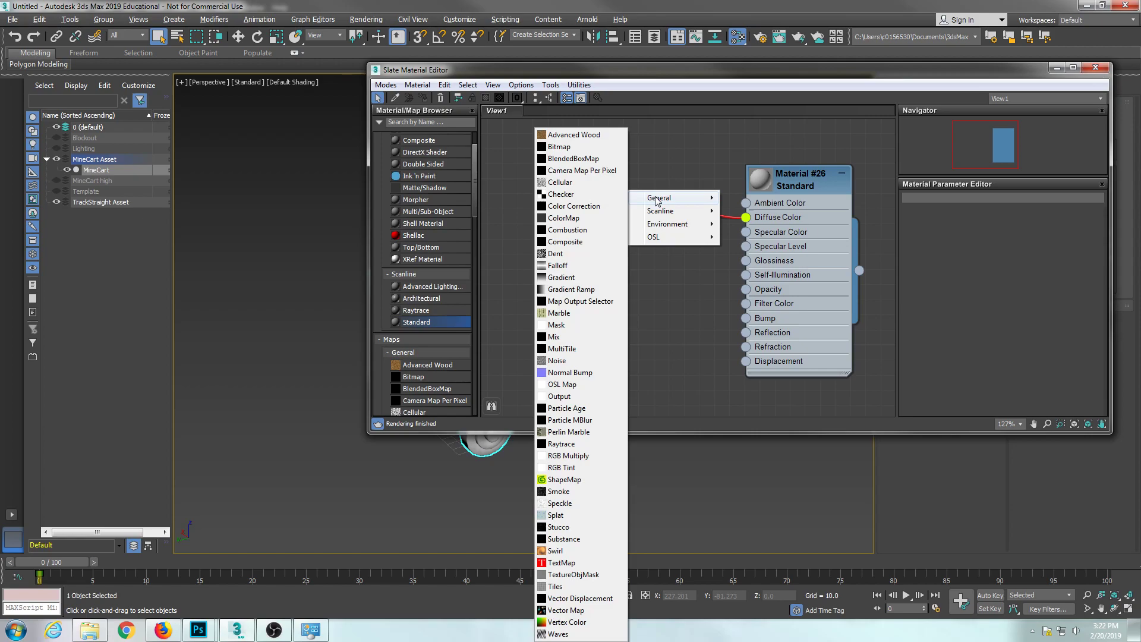
{"action": "left_click", "coordinate": [577, 147]}
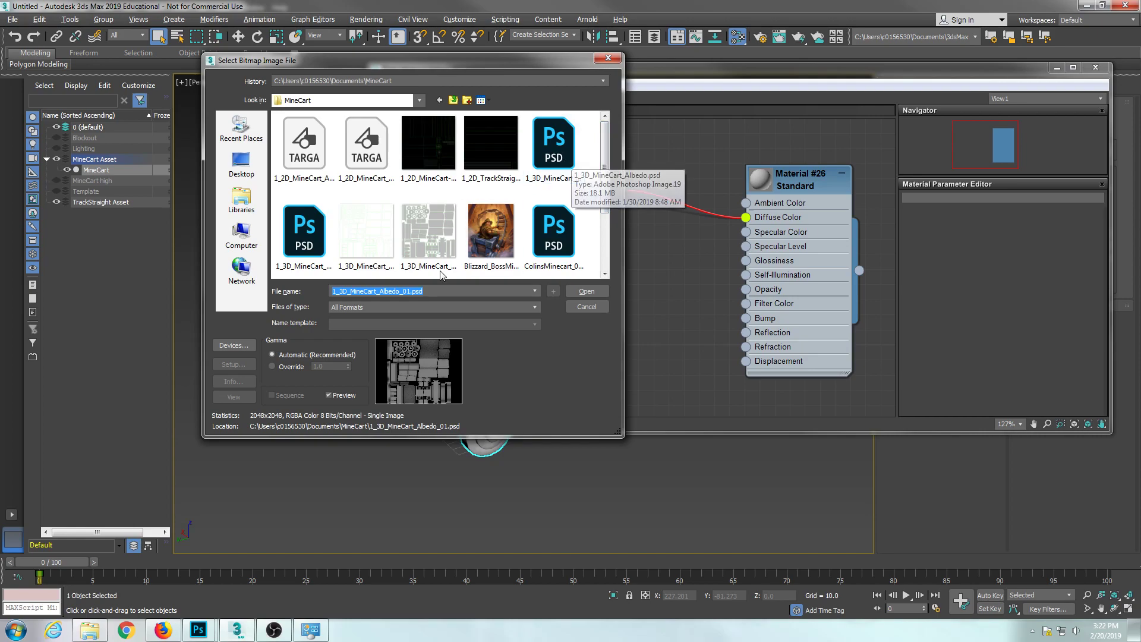
{"action": "left_click", "coordinate": [321, 249]}
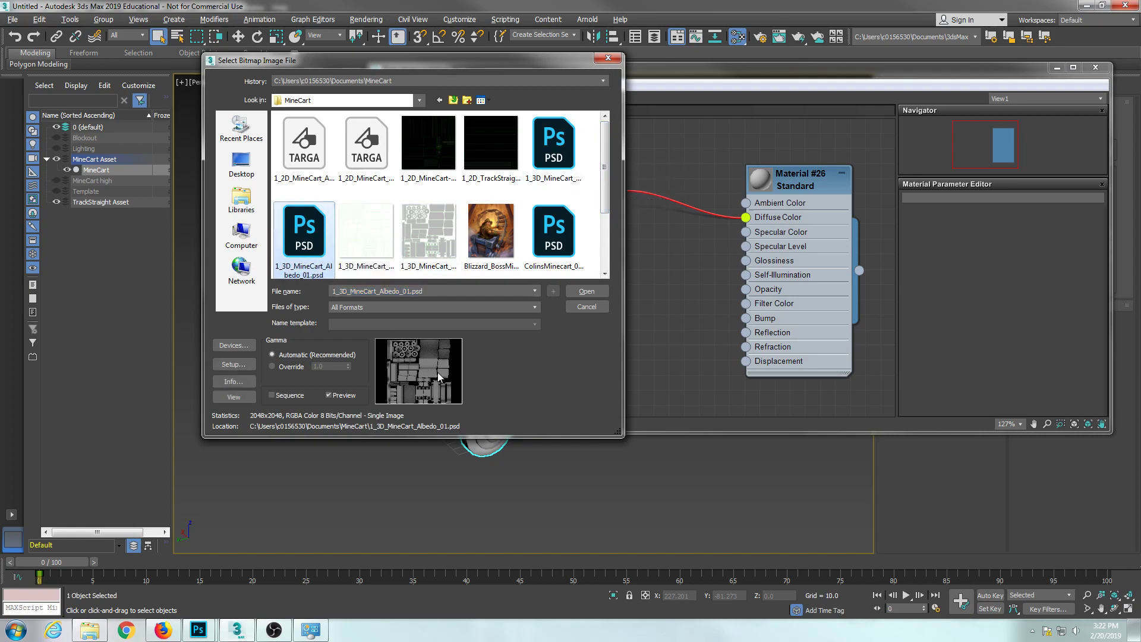
{"action": "left_click", "coordinate": [413, 290]}
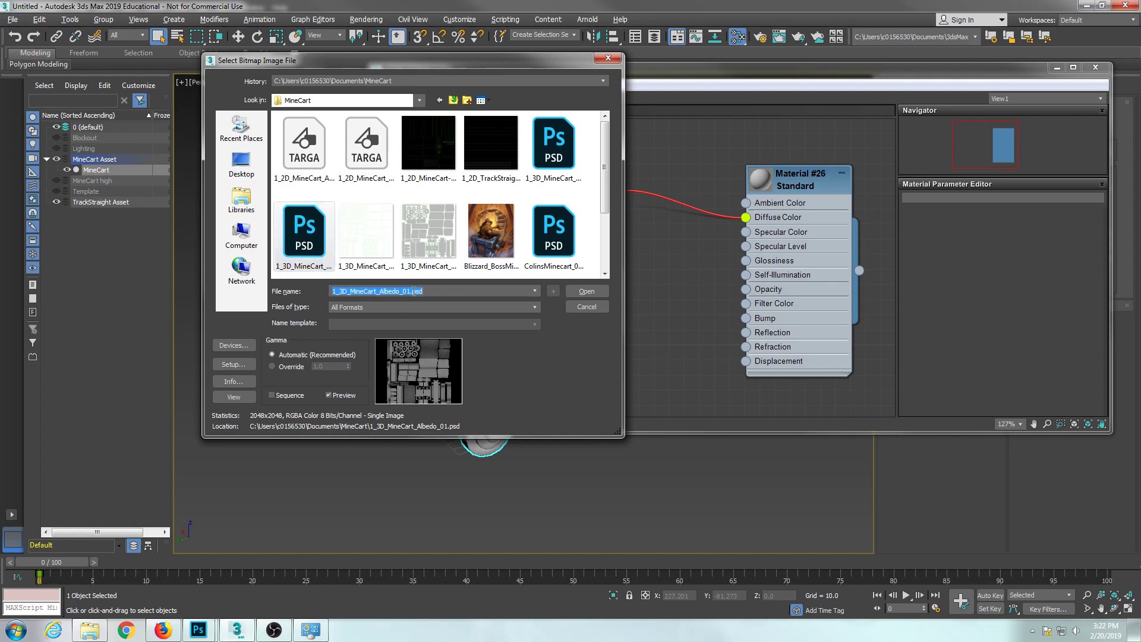
{"action": "left_click_drag", "start_coordinate": [438, 291], "coordinate": [330, 291]}
{"action": "left_click", "coordinate": [578, 291]}
{"action": "left_click", "coordinate": [317, 238]}
{"action": "left_click", "coordinate": [585, 292]}
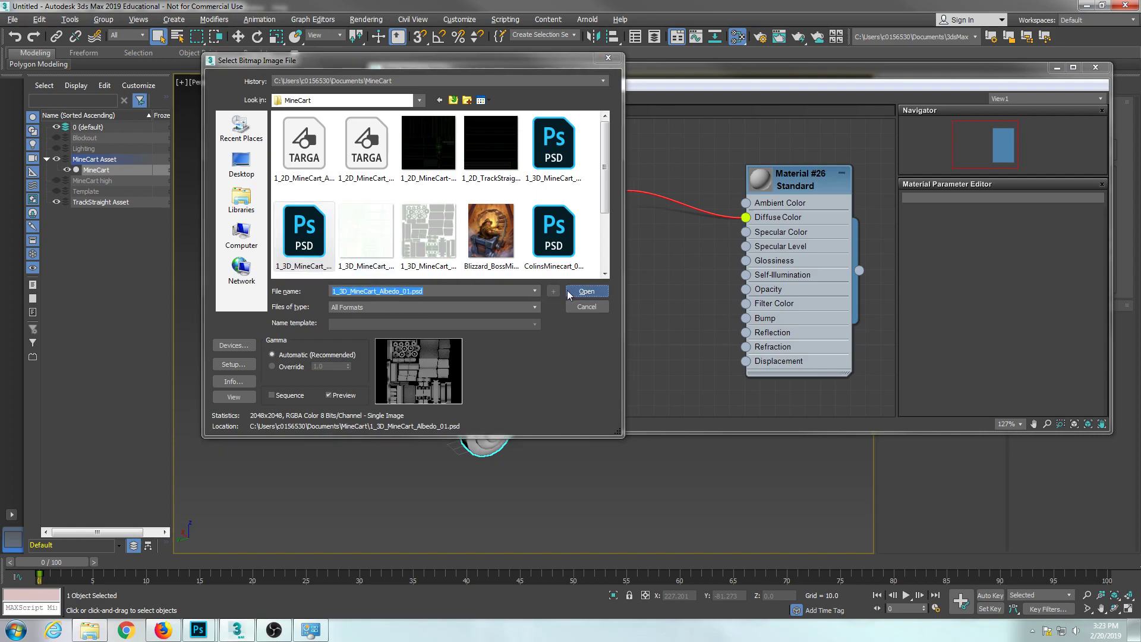
Step: Load the PSD texture with the Collapsed Layers option
{"action": "left_click", "coordinate": [357, 322]}
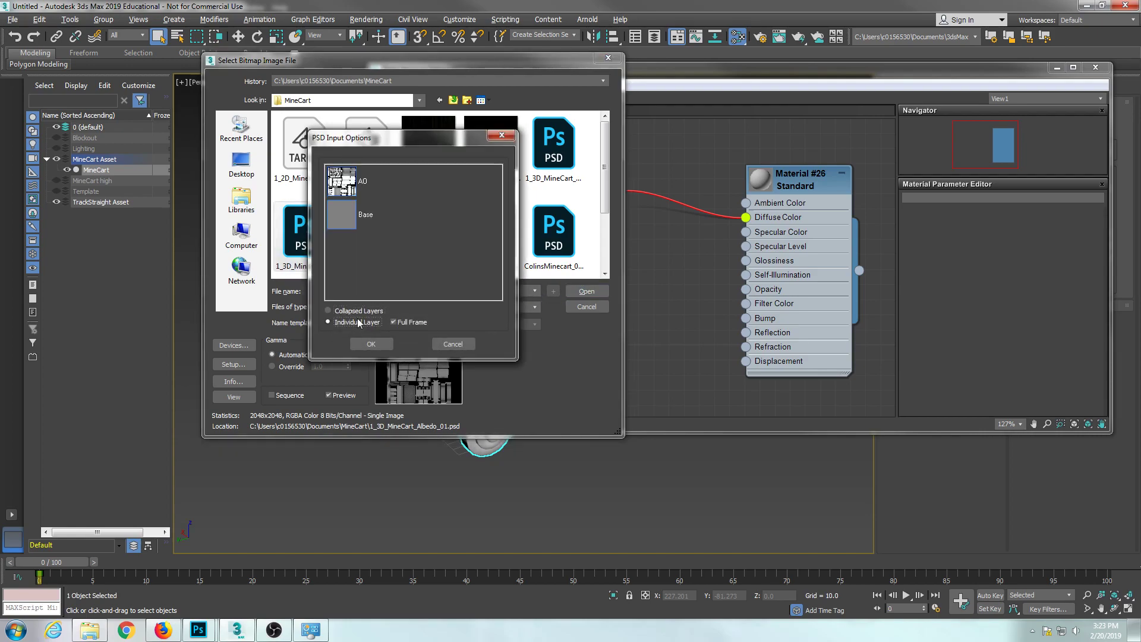
{"action": "left_click", "coordinate": [358, 311]}
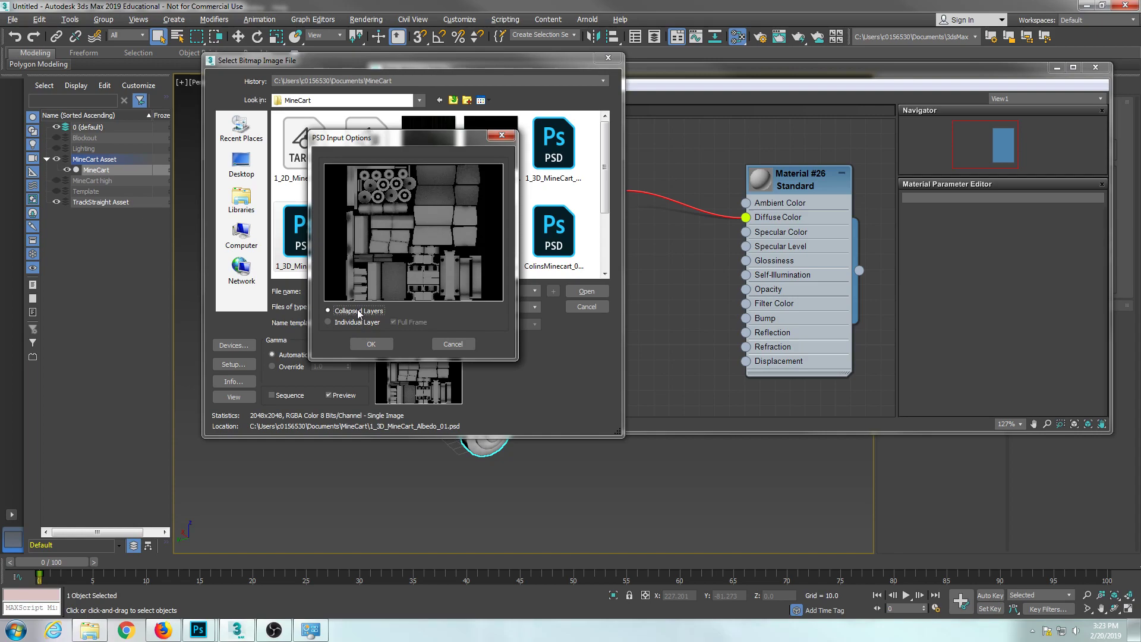
{"action": "left_click", "coordinate": [372, 344]}
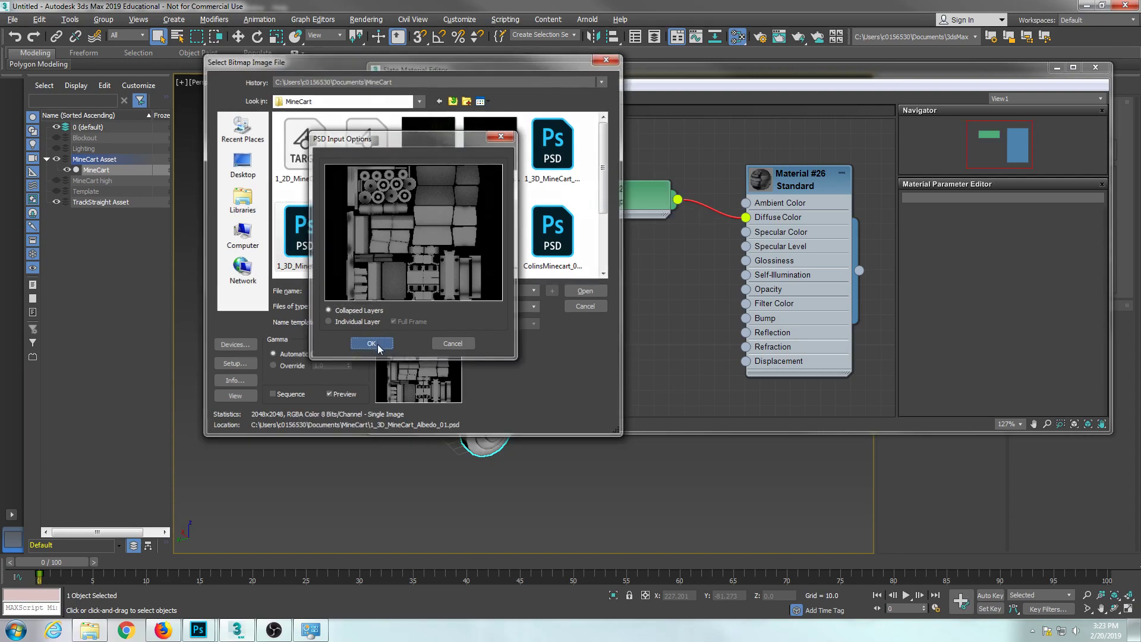
Step: Move the Bitmap node farther from the Standard material and enlarge its preview thumbnail
{"action": "left_click_drag", "start_coordinate": [611, 201], "coordinate": [579, 202]}
{"action": "double_click", "coordinate": [578, 247]}
{"action": "double_click", "coordinate": [557, 203]}
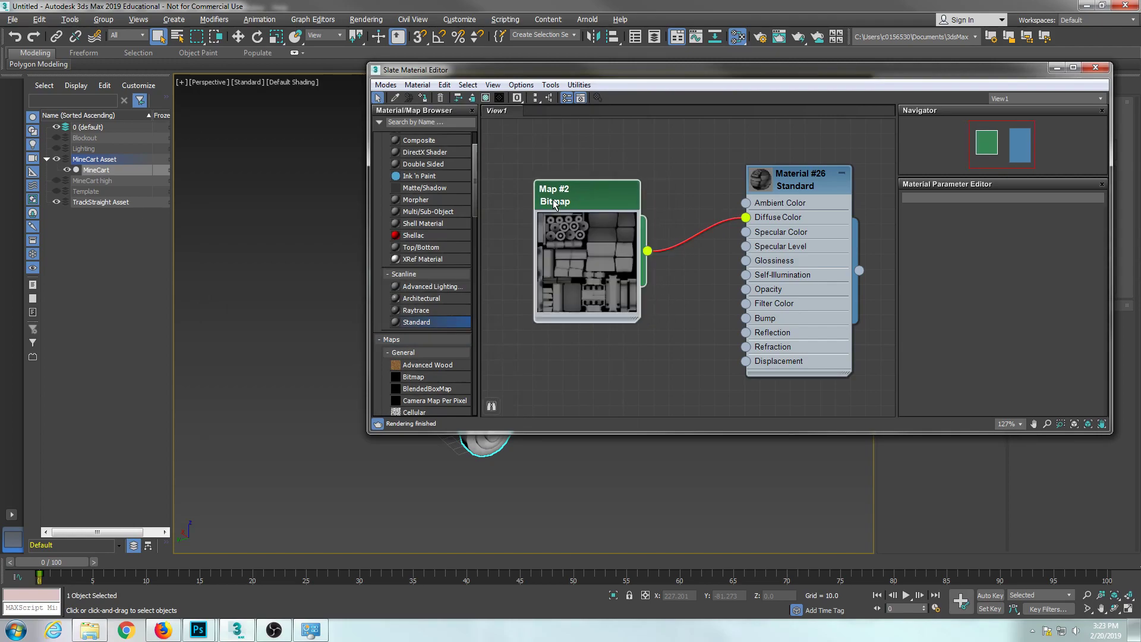
Step: Shrink the Bitmap node's preview and enlarge the Standard material node's preview thumbnail
{"action": "double_click", "coordinate": [575, 246]}
{"action": "left_click", "coordinate": [759, 184]}
{"action": "double_click", "coordinate": [759, 185]}
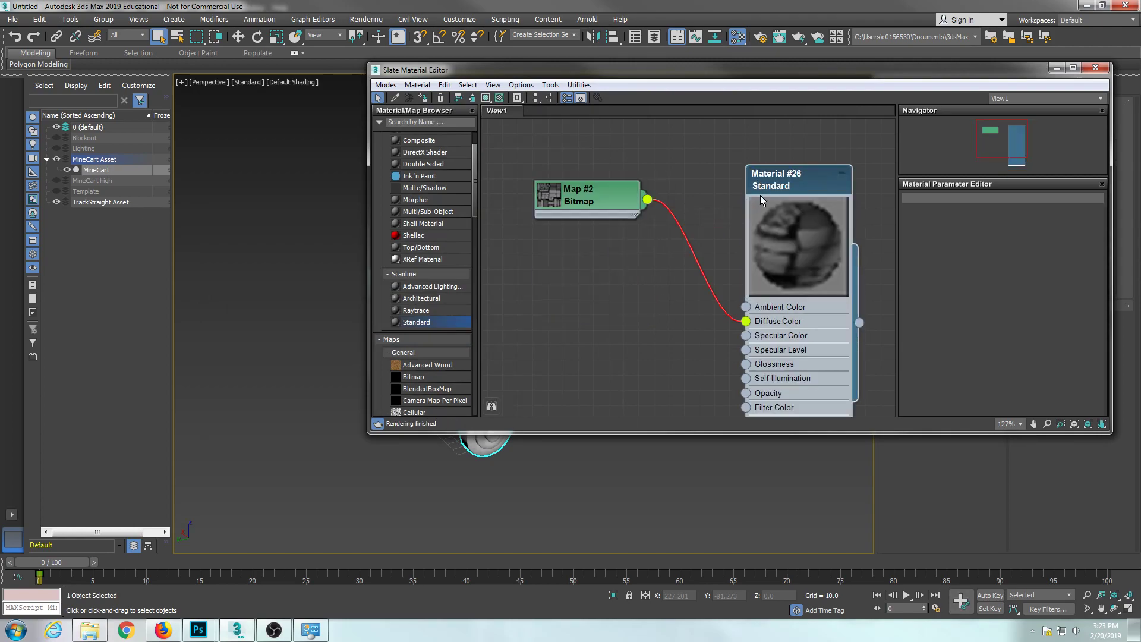
{"action": "right_click", "coordinate": [703, 274]}
{"action": "left_click", "coordinate": [811, 183]}
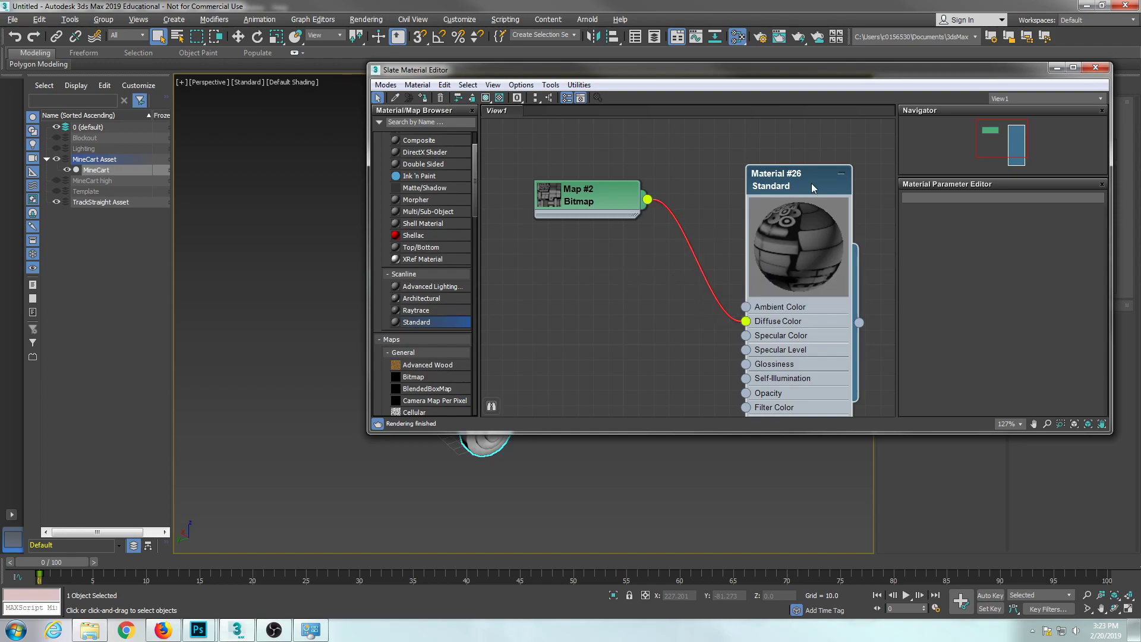
Step: Rename the Standard material as MineCart
{"action": "double_click", "coordinate": [809, 179]}
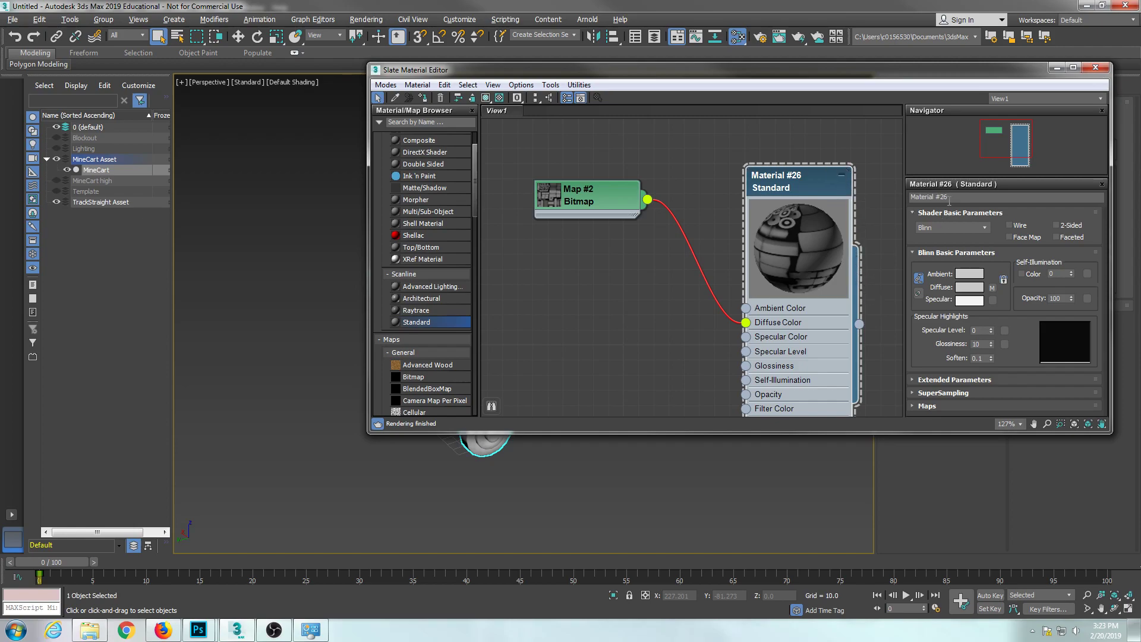
{"action": "left_click_drag", "start_coordinate": [959, 194], "coordinate": [833, 194]}
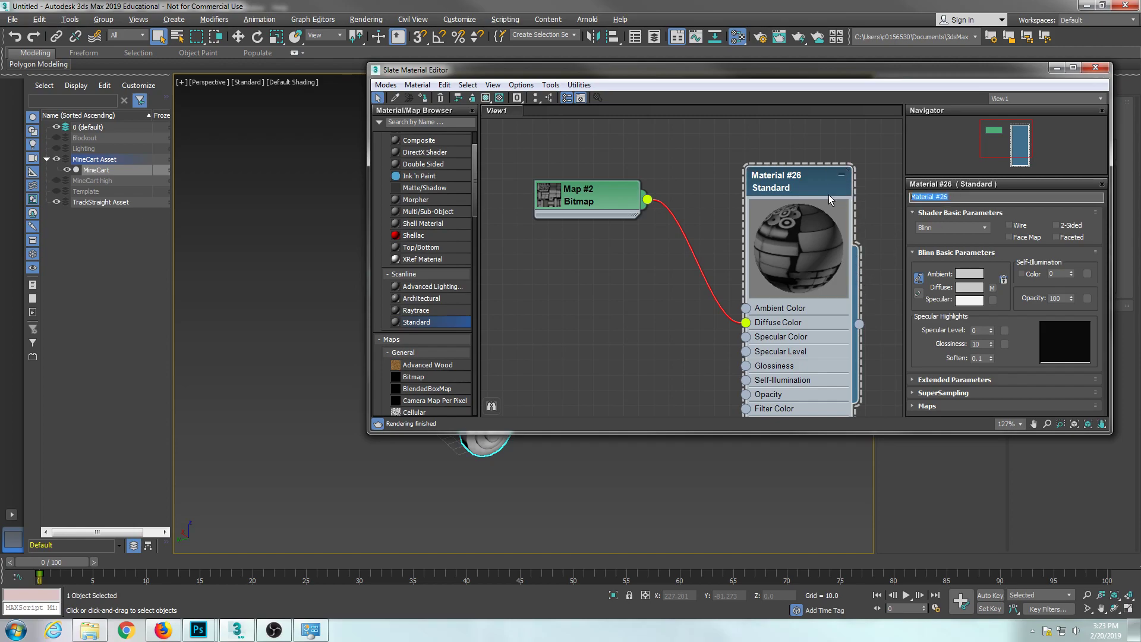
{"action": "type", "text": "MineCart"}
{"action": "key", "text": "Return"}
Step: Rename the Bitmap map connected to Diffuse Color as MineCart_Bmp
{"action": "double_click", "coordinate": [591, 203]}
{"action": "type", "text": "Min"}
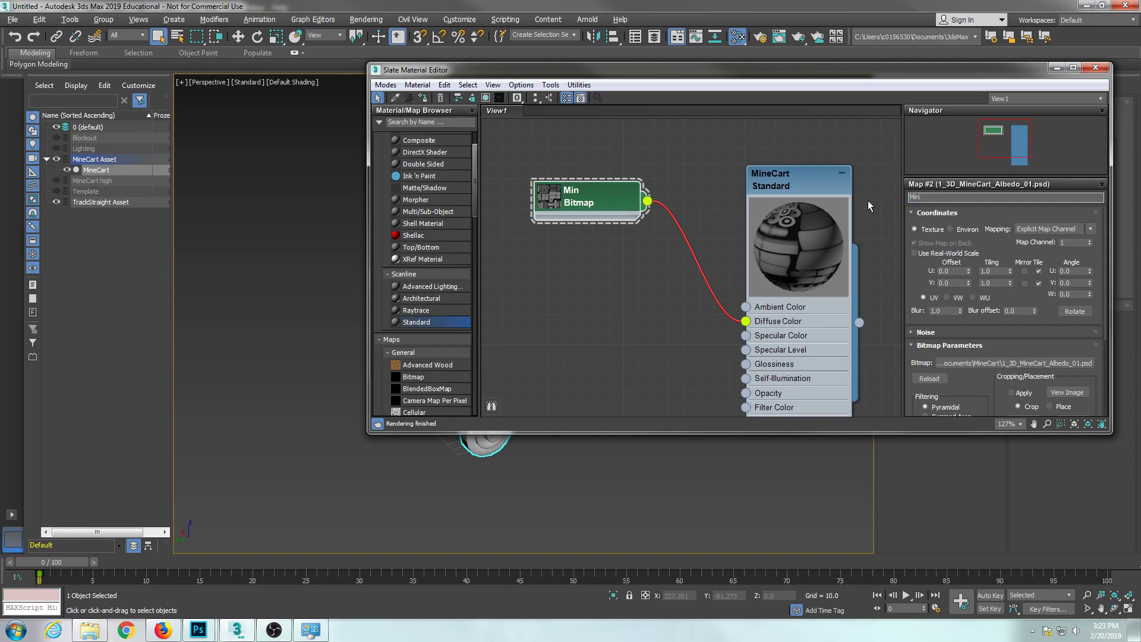
{"action": "type", "text": "cCart_T"}
{"action": "type", "text": "mp"}
{"action": "key", "text": "Return"}
Step: Uncover the cart in the viewport and assign the MineCart material to the selected MineCart object
{"action": "left_click", "coordinate": [792, 185]}
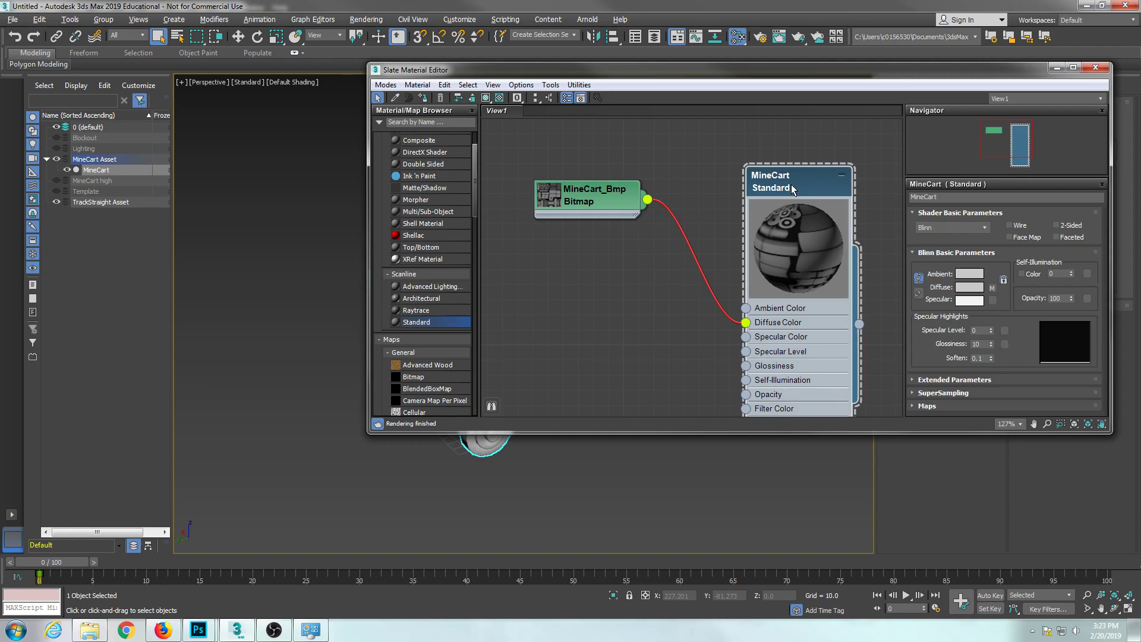
{"action": "left_click_drag", "start_coordinate": [736, 77], "coordinate": [791, 197]}
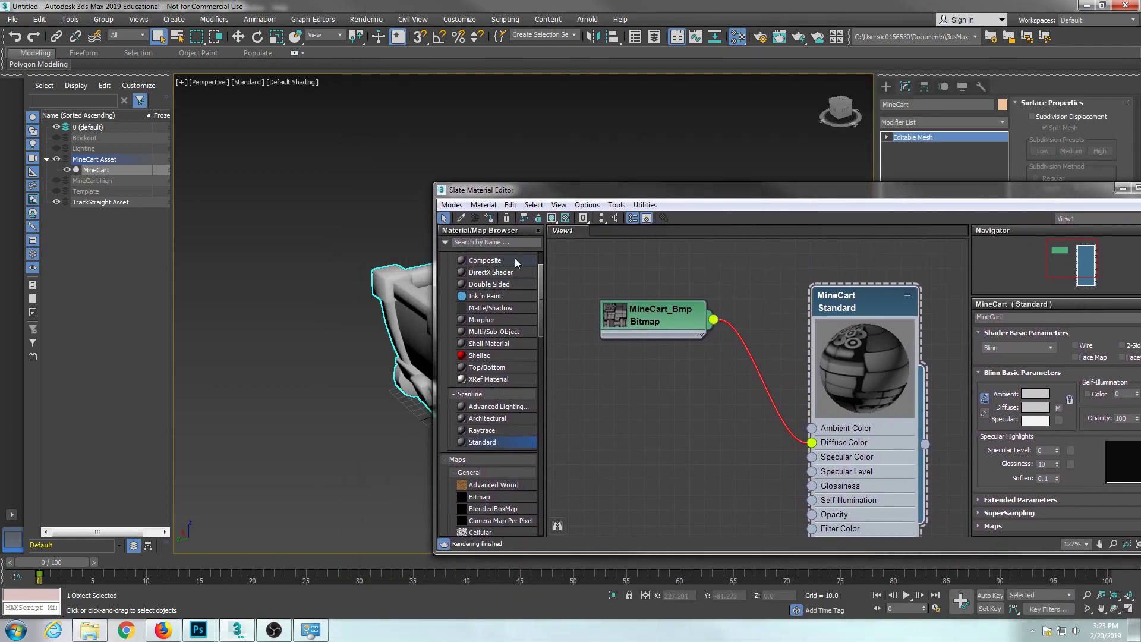
{"action": "left_click_drag", "start_coordinate": [590, 189], "coordinate": [955, 507]}
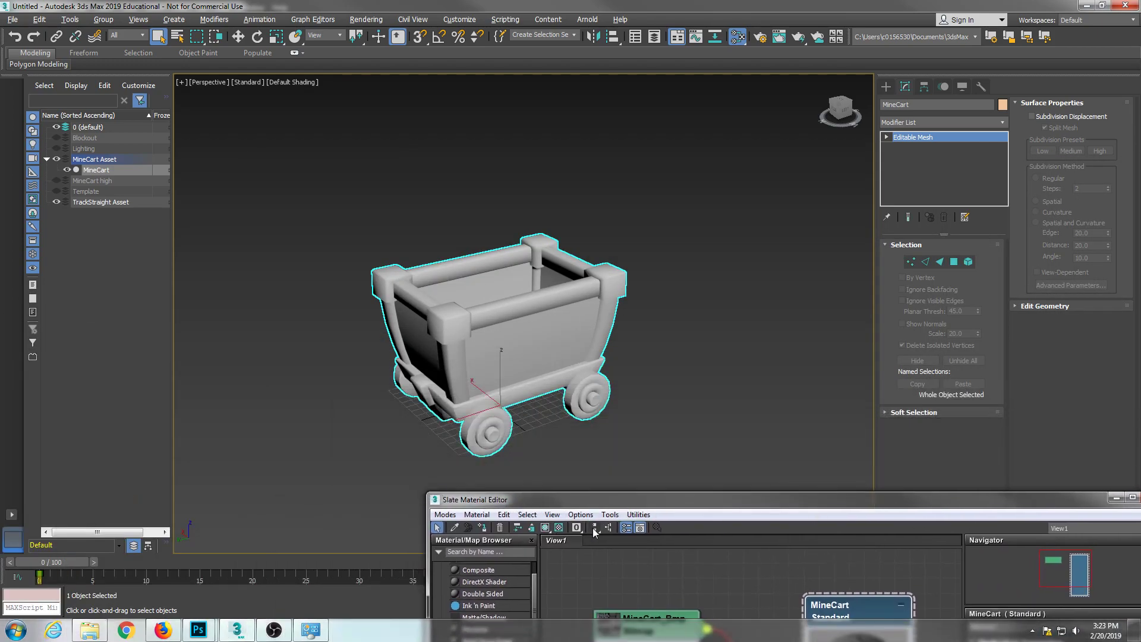
{"action": "middle_click_drag", "start_coordinate": [538, 344], "coordinate": [525, 321]}
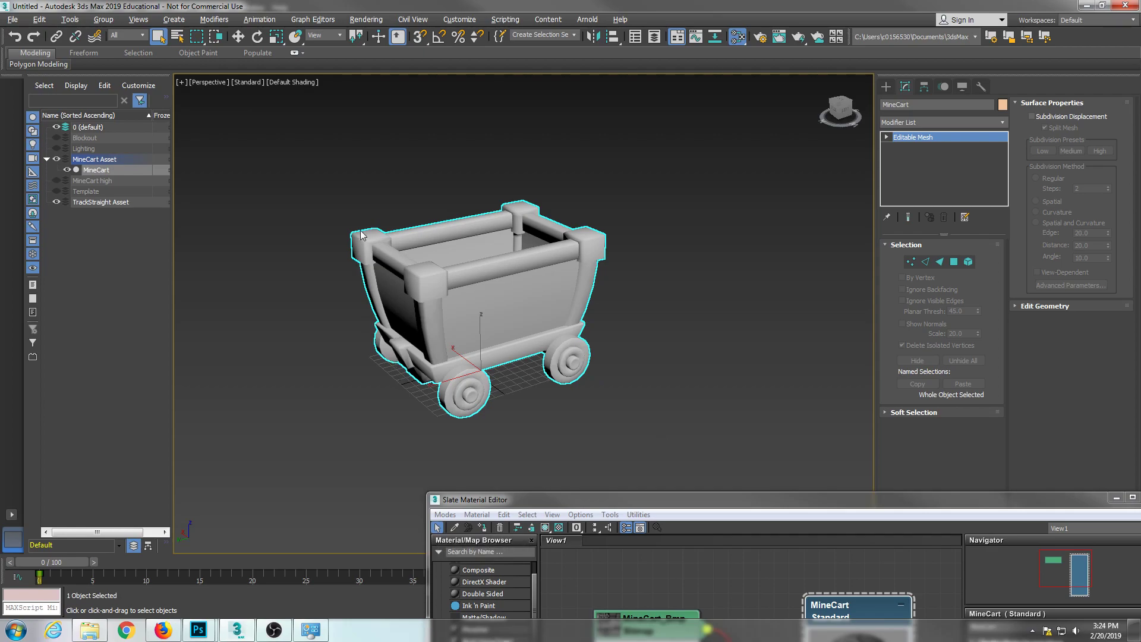
{"action": "left_click_drag", "start_coordinate": [318, 184], "coordinate": [538, 353]}
{"action": "left_click_drag", "start_coordinate": [643, 426], "coordinate": [644, 426]}
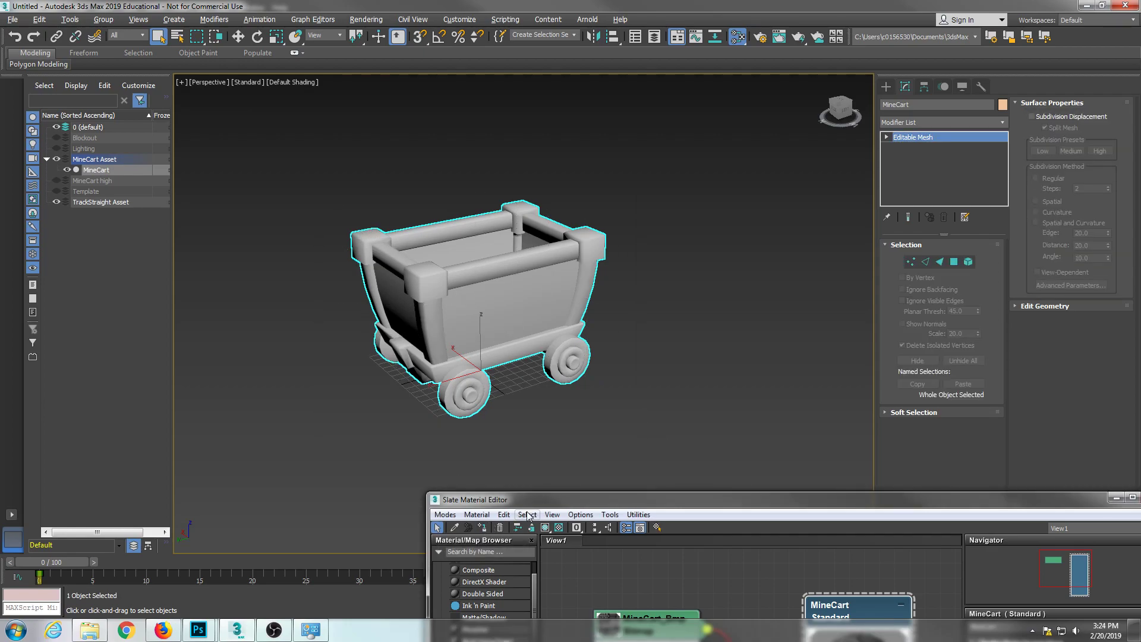
{"action": "left_click_drag", "start_coordinate": [528, 503], "coordinate": [457, 390]}
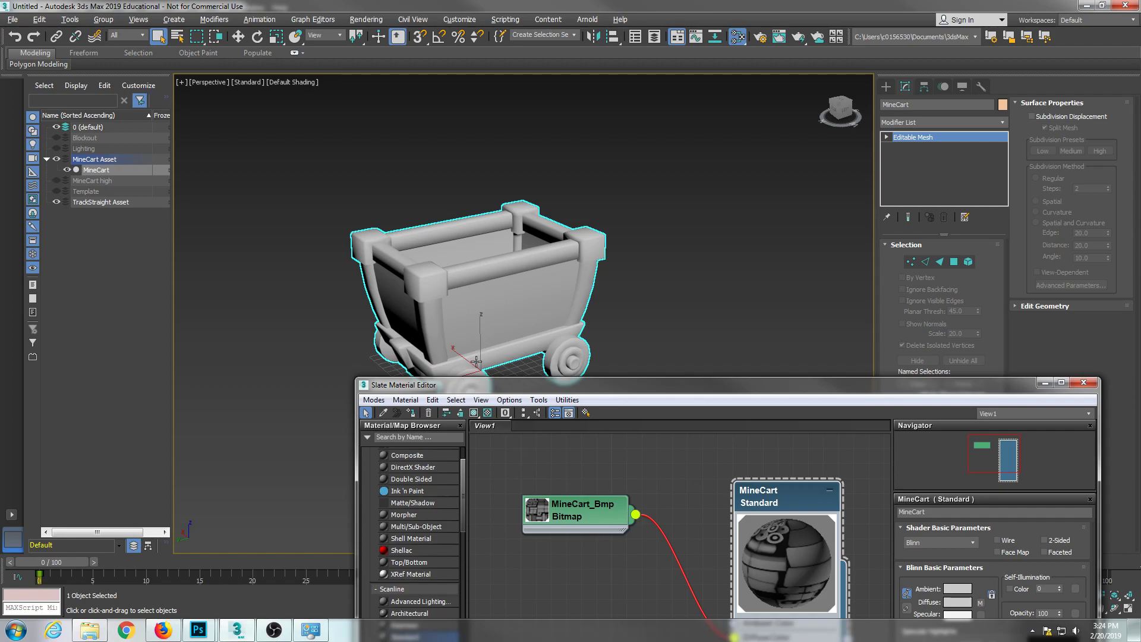
Step: Show the shaded MineCart material on the cart in the viewport and close the Slate Material Editor
{"action": "left_click", "coordinate": [474, 415]}
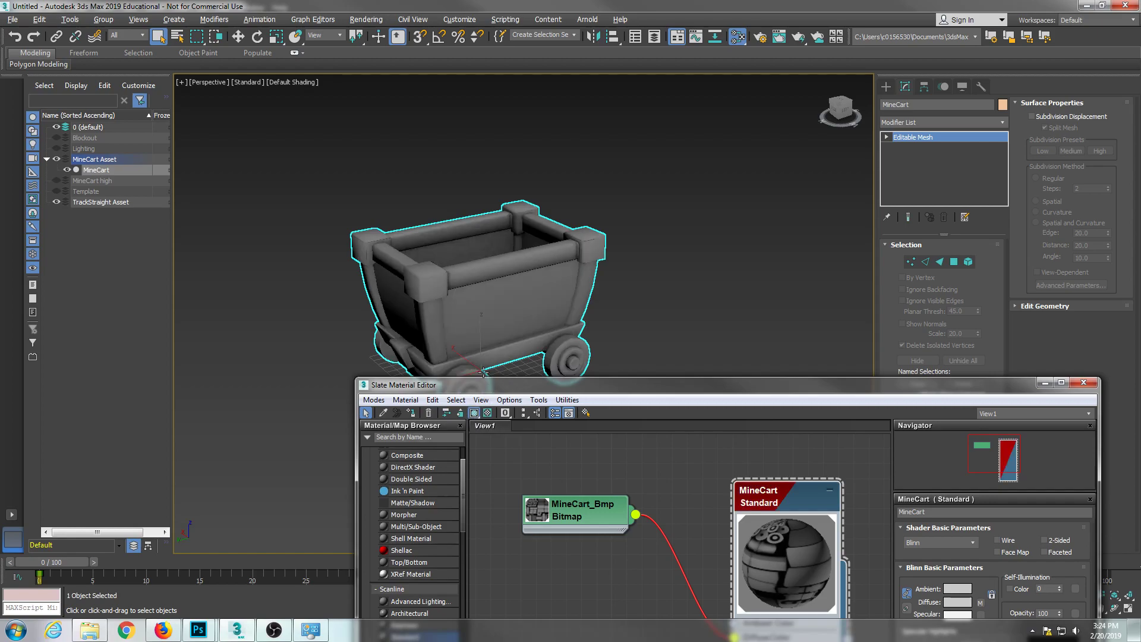
{"action": "left_click_drag", "start_coordinate": [615, 394], "coordinate": [528, 217]}
{"action": "left_click", "coordinate": [996, 205]}
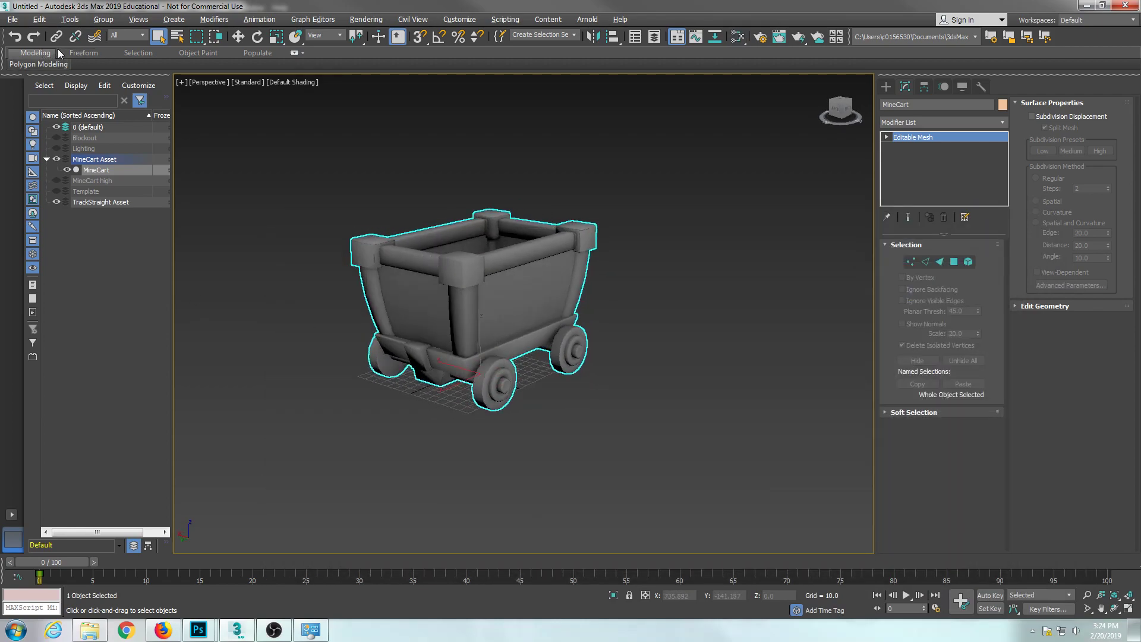
Step: Save the scene as an incremented copy of cart.max, named cart01.max, in the scenes folder
{"action": "left_click", "coordinate": [12, 19]}
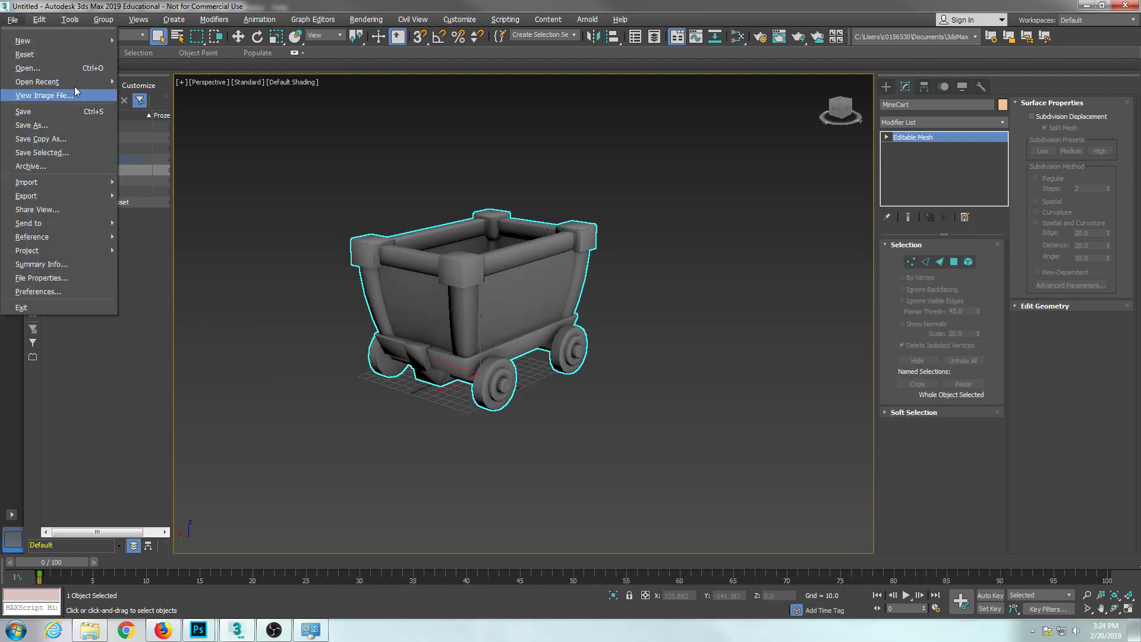
{"action": "left_click", "coordinate": [52, 127]}
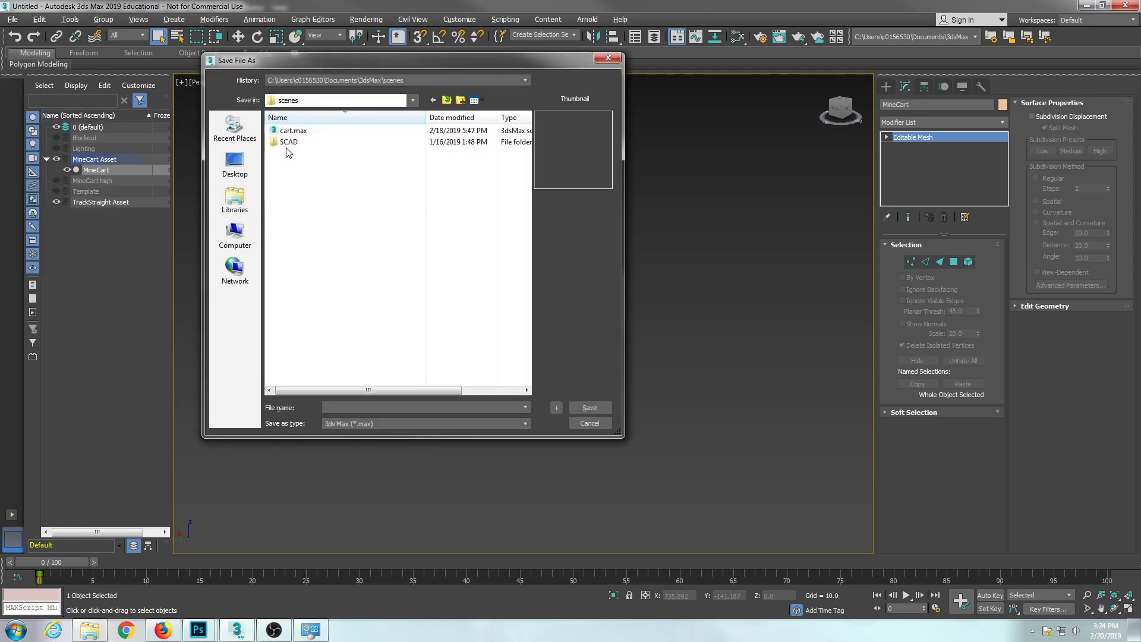
{"action": "left_click", "coordinate": [293, 131]}
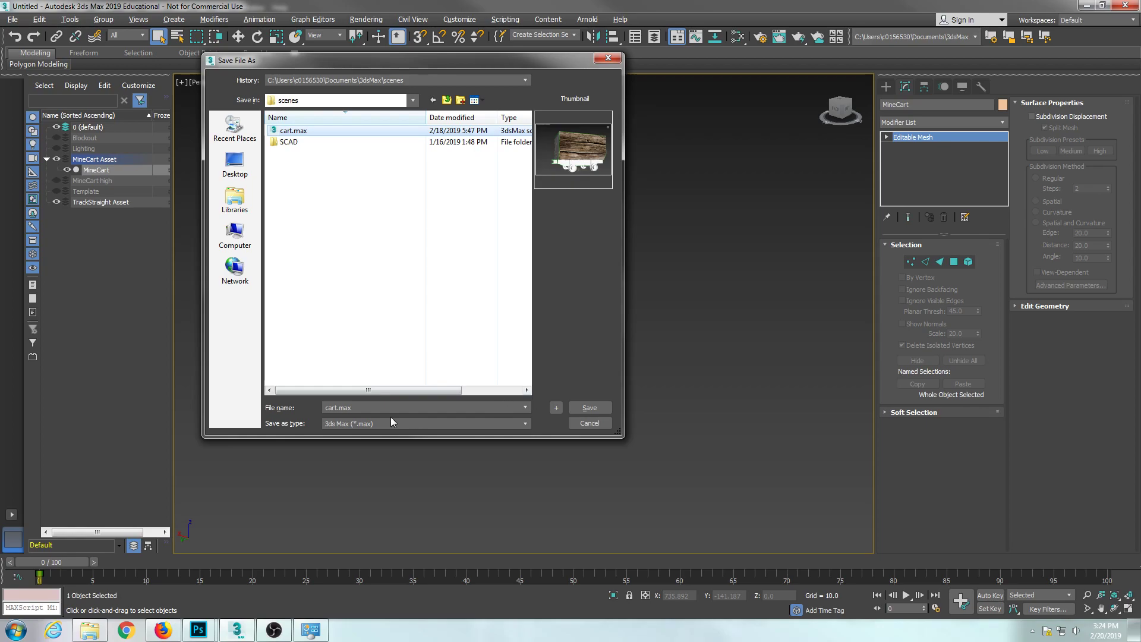
{"action": "left_click", "coordinate": [556, 408]}
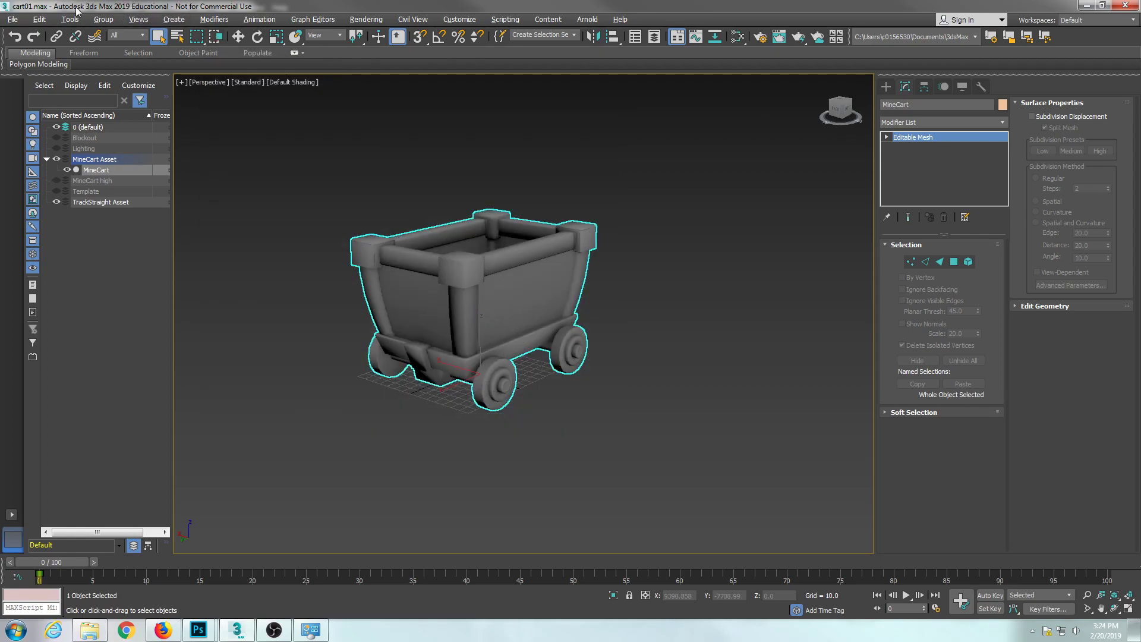
Step: Switch to Photoshop and bring the 1_3D_MineCart_Albedo_01.psd document window nearer the middle of the workspace
{"action": "middle_click_drag", "start_coordinate": [399, 238], "coordinate": [404, 246], "text": "alt"}
{"action": "middle_click_drag", "start_coordinate": [404, 246], "coordinate": [465, 277]}
{"action": "scroll", "coordinate": [465, 277], "scroll_direction": "up", "scroll_amount": 1}
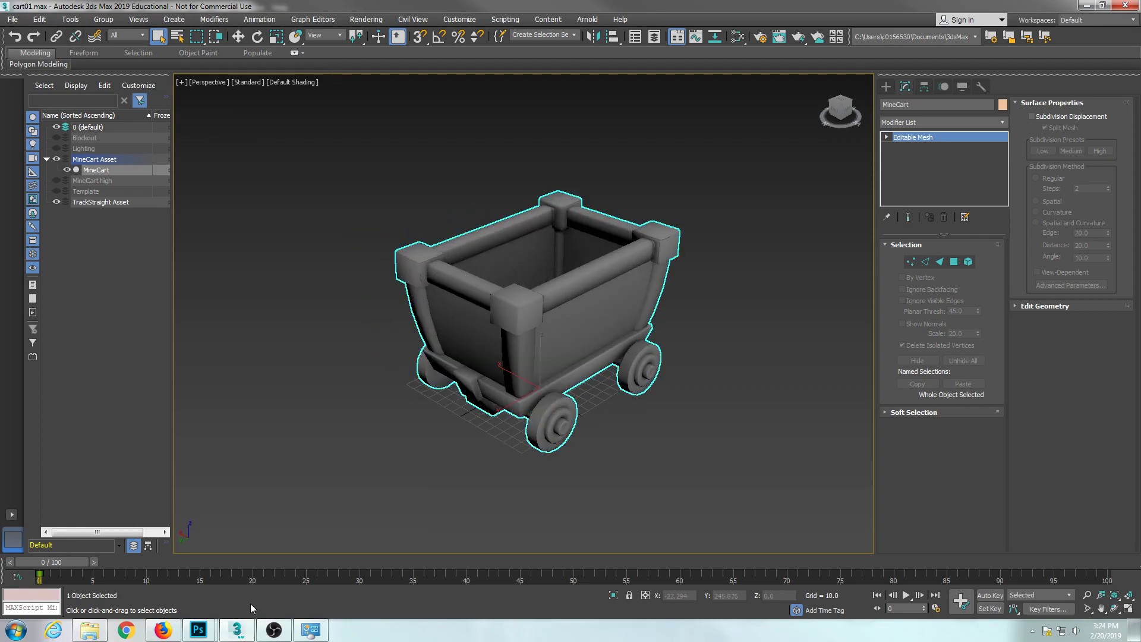
{"action": "mouse_move", "coordinate": [199, 629]}
{"action": "left_click", "coordinate": [264, 564]}
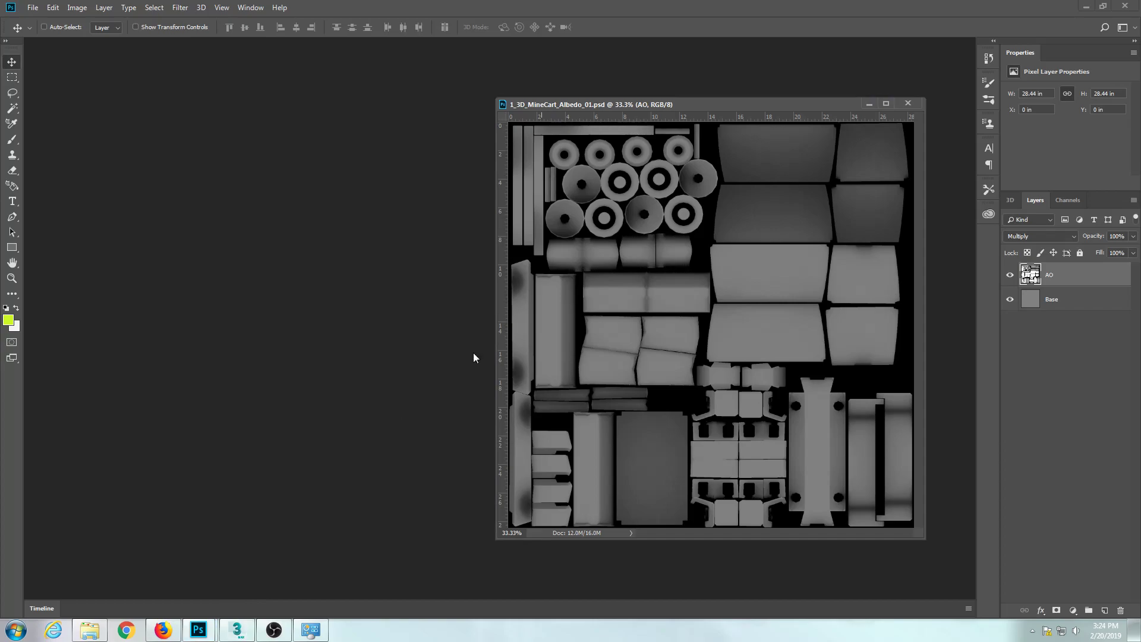
{"action": "left_click_drag", "start_coordinate": [676, 107], "coordinate": [549, 104]}
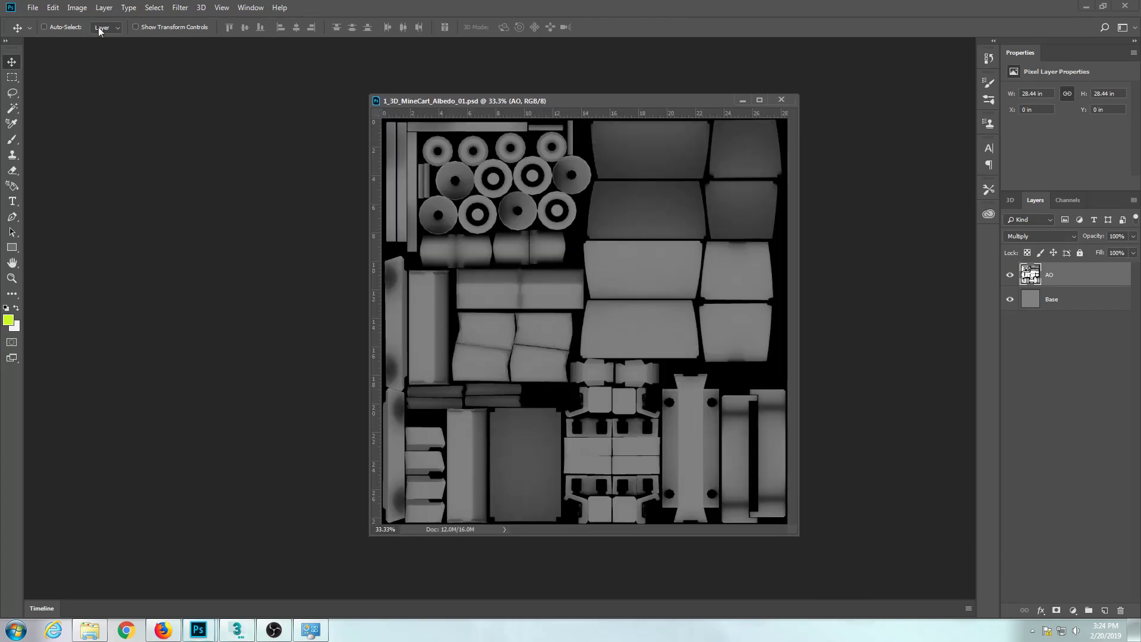
{"action": "left_click", "coordinate": [32, 7]}
{"action": "mouse_move", "coordinate": [110, 78]}
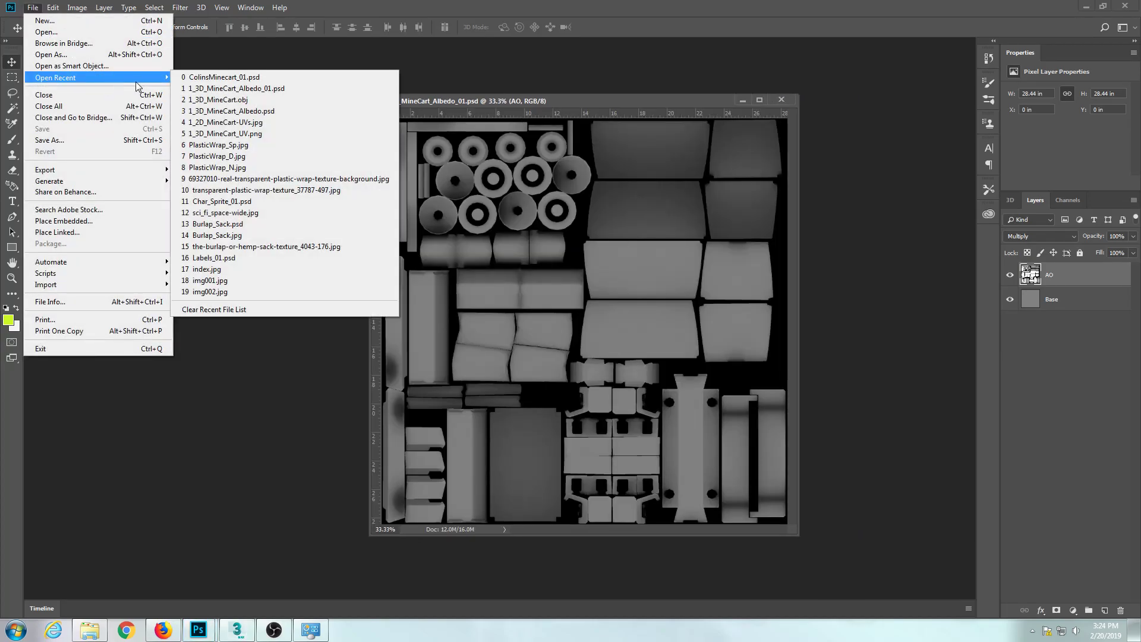
{"action": "left_click", "coordinate": [259, 90]}
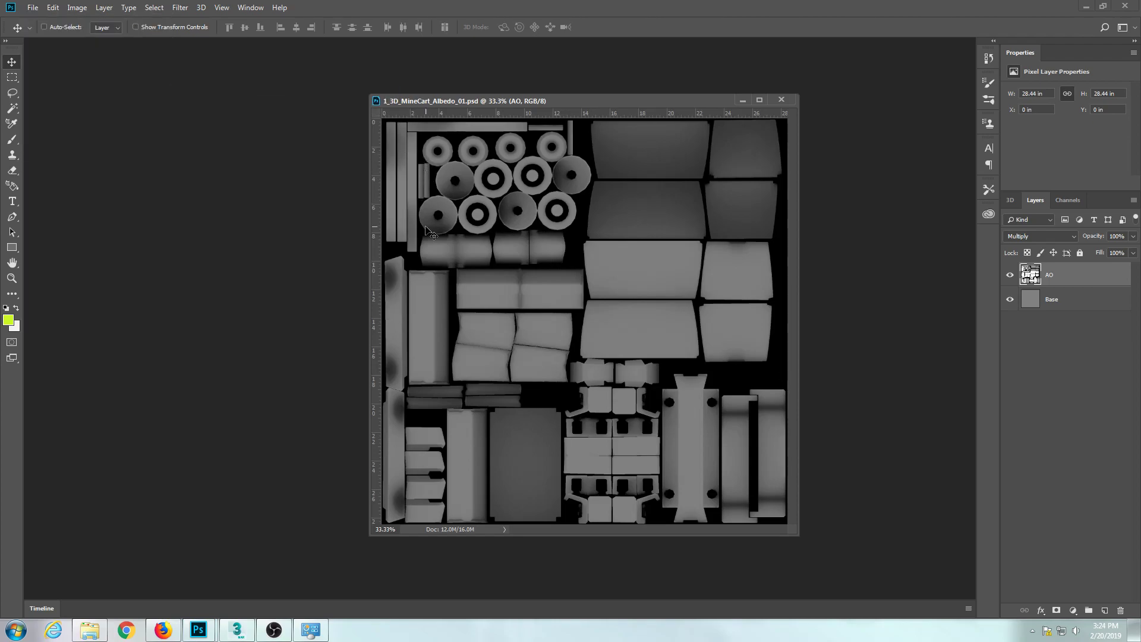
Step: Open the recent file ColinsMinecart_01.psd
{"action": "left_click", "coordinate": [26, 8]}
{"action": "mouse_move", "coordinate": [53, 7]}
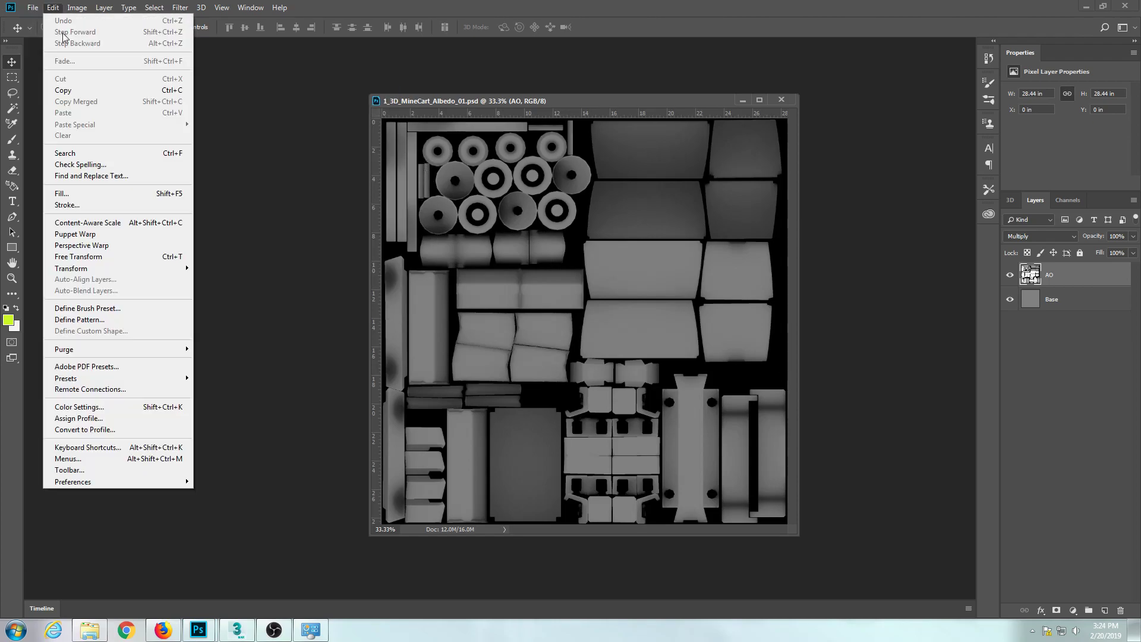
{"action": "mouse_move", "coordinate": [106, 80]}
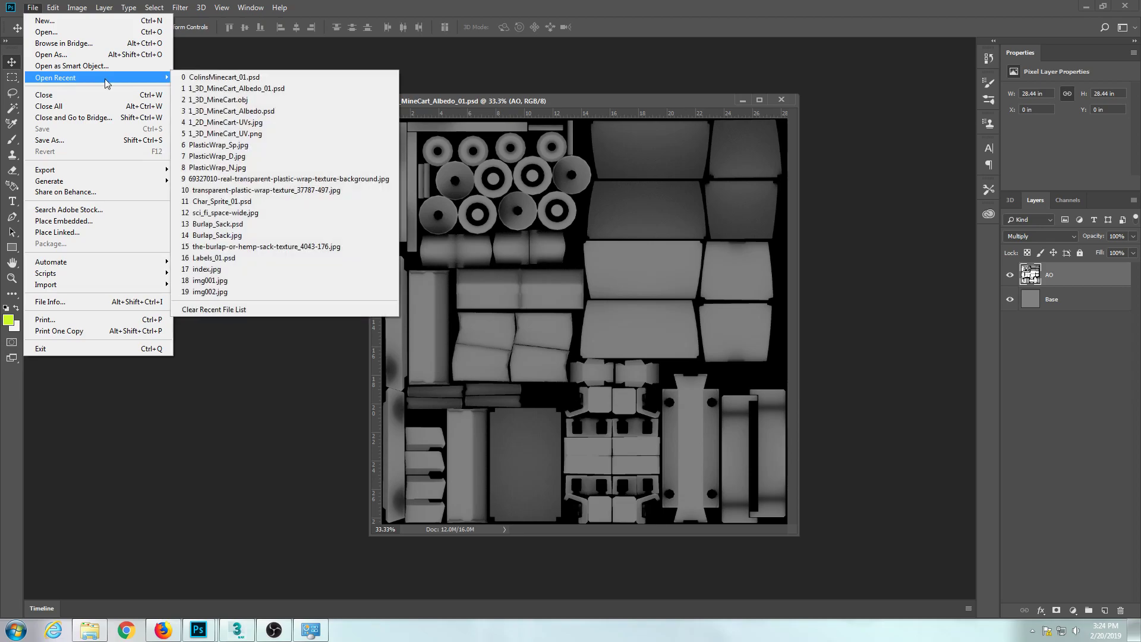
{"action": "left_click", "coordinate": [189, 79]}
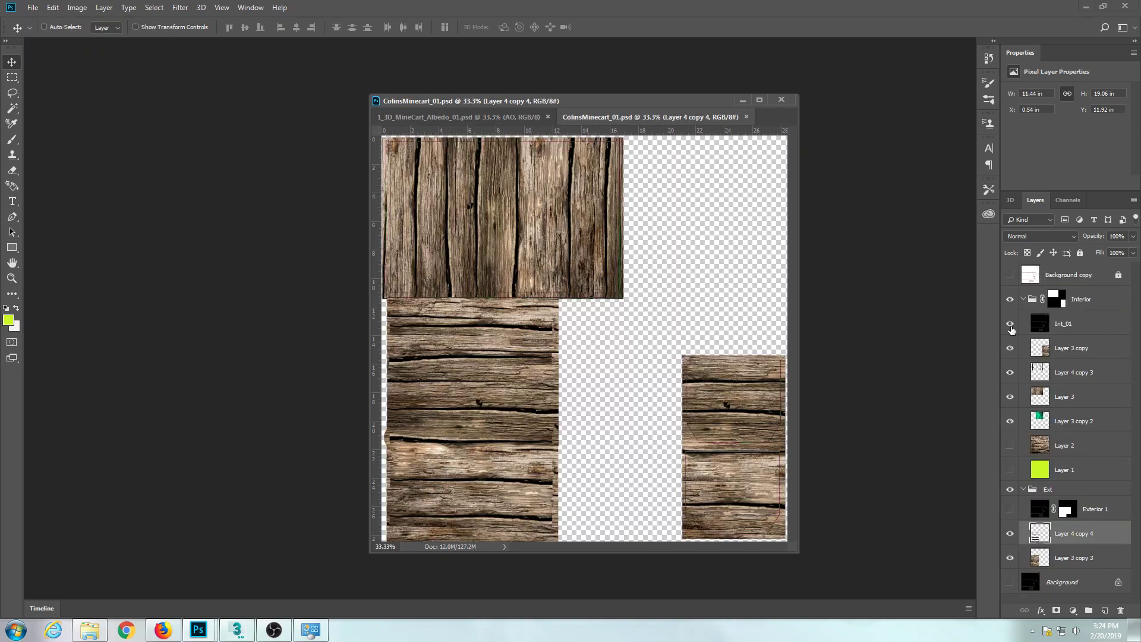
Step: Collapse the Interior layer group and select the Ext group in ColinsMinecart_01.psd
{"action": "left_click", "coordinate": [1022, 299]}
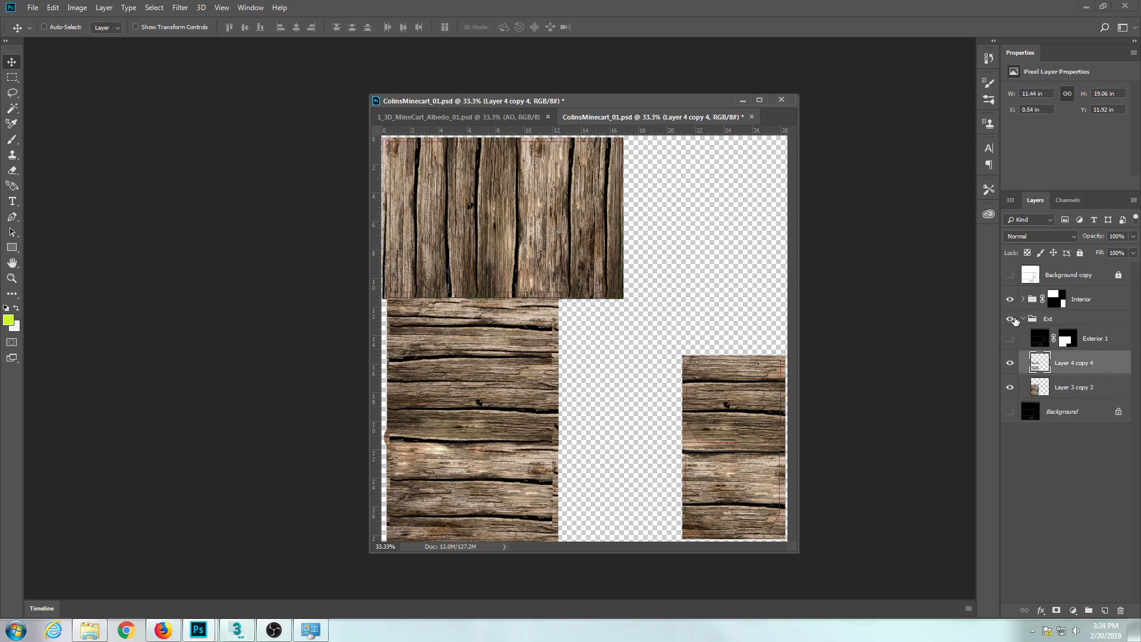
{"action": "left_click", "coordinate": [1008, 321]}
{"action": "left_click", "coordinate": [1045, 318]}
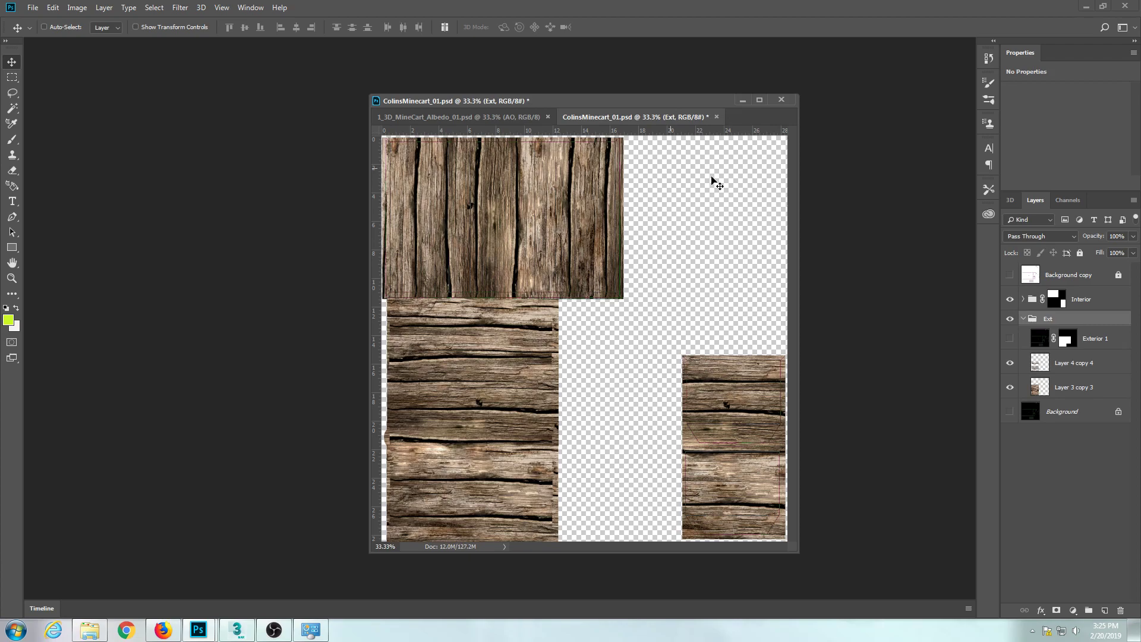
Step: Float ColinsMinecart_01.psd in its own window and arrange it side by side with the albedo document
{"action": "left_click_drag", "start_coordinate": [560, 122], "coordinate": [233, 138]}
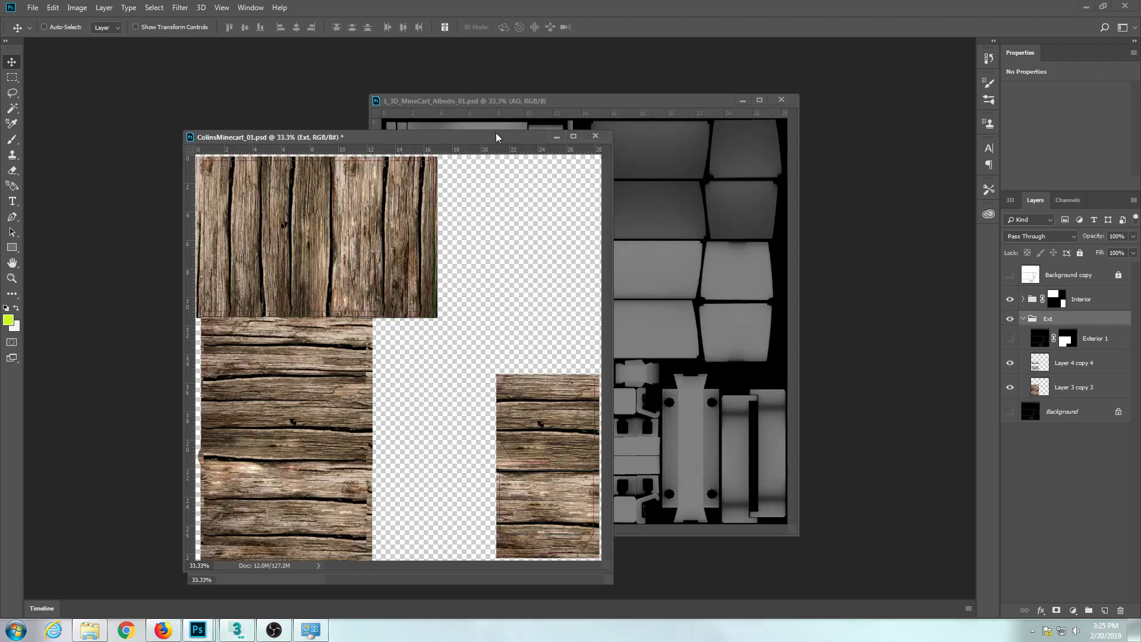
{"action": "left_click_drag", "start_coordinate": [495, 101], "coordinate": [586, 88]}
{"action": "left_click_drag", "start_coordinate": [324, 136], "coordinate": [193, 84]}
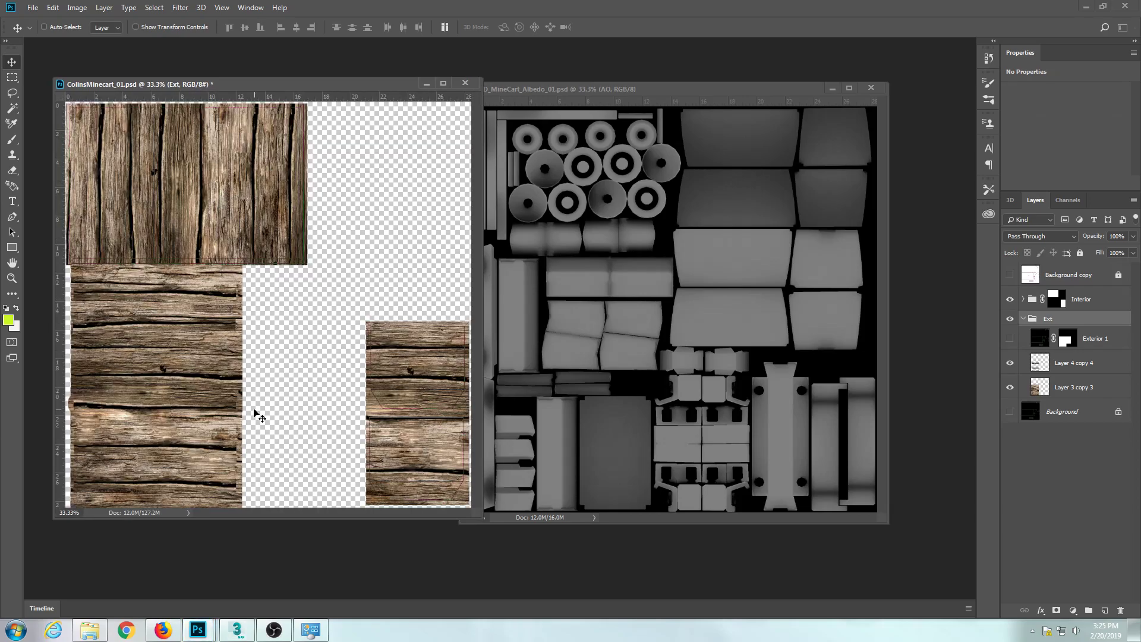
Step: Identify the exterior wood layers and copy Layer 4 copy 4 and Layer 3 copy 3 into 1_3D_MineCart_Albedo_01.psd
{"action": "left_click", "coordinate": [1009, 363]}
{"action": "left_click", "coordinate": [1009, 363]}
{"action": "left_click", "coordinate": [1009, 387]}
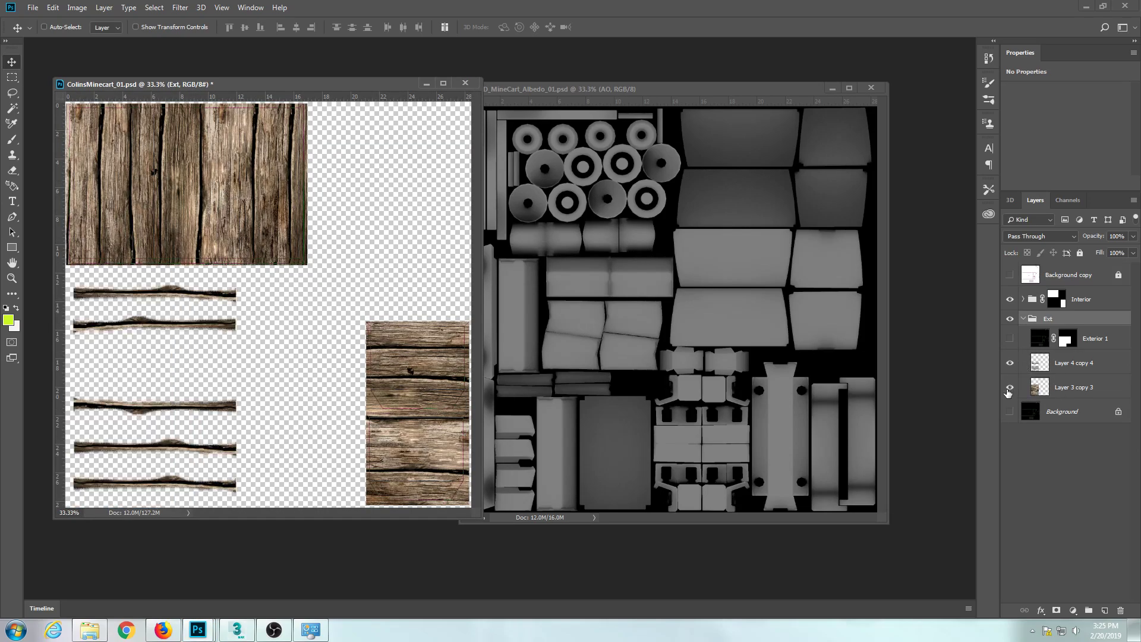
{"action": "left_click", "coordinate": [1010, 389]}
{"action": "left_click", "coordinate": [1064, 365]}
{"action": "left_click", "coordinate": [1057, 388], "text": "shift"}
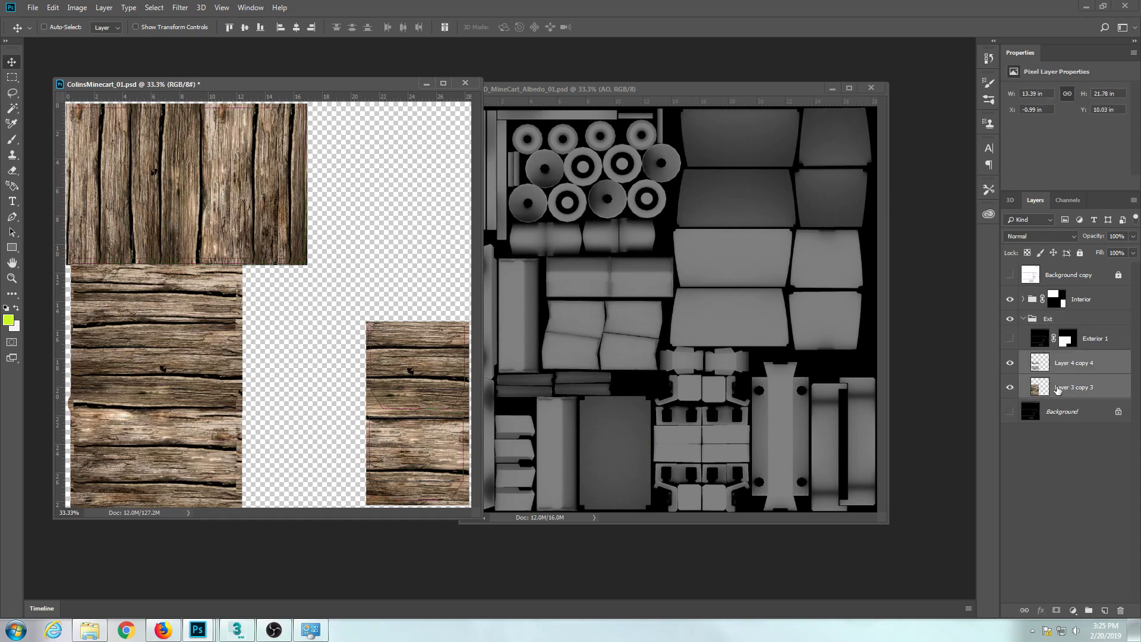
{"action": "left_click_drag", "start_coordinate": [1077, 374], "coordinate": [580, 340]}
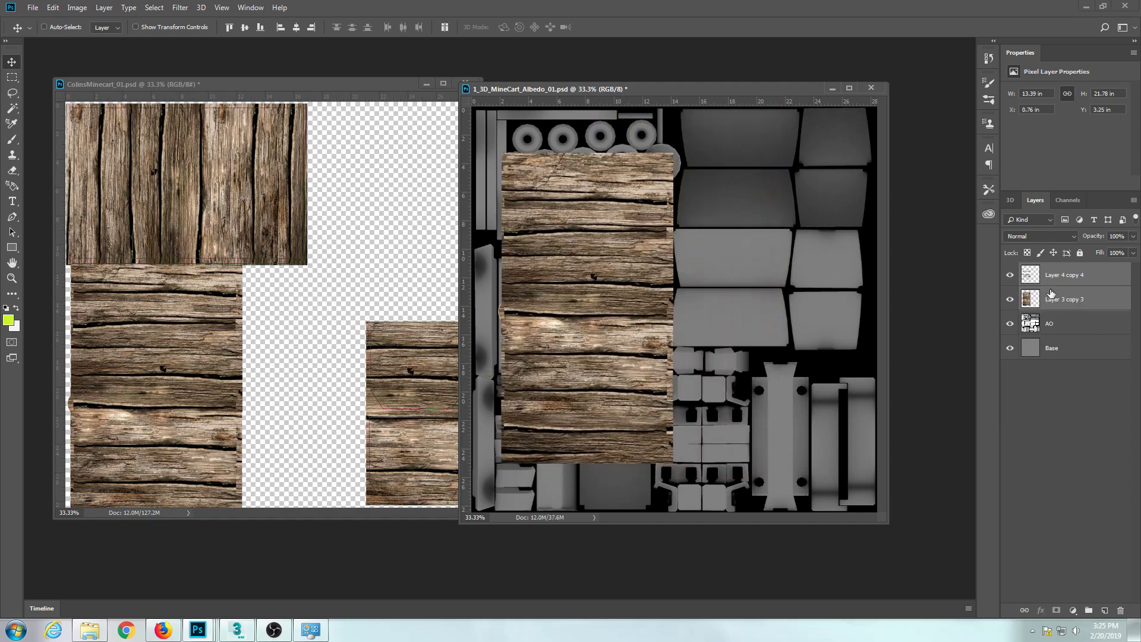
Step: Check what the AO layer and the two copied wood layers contain by hiding and showing each one
{"action": "left_click", "coordinate": [1010, 324]}
{"action": "left_click", "coordinate": [1010, 323]}
{"action": "left_click", "coordinate": [1010, 299]}
{"action": "left_click", "coordinate": [1008, 276]}
{"action": "left_click", "coordinate": [1009, 276]}
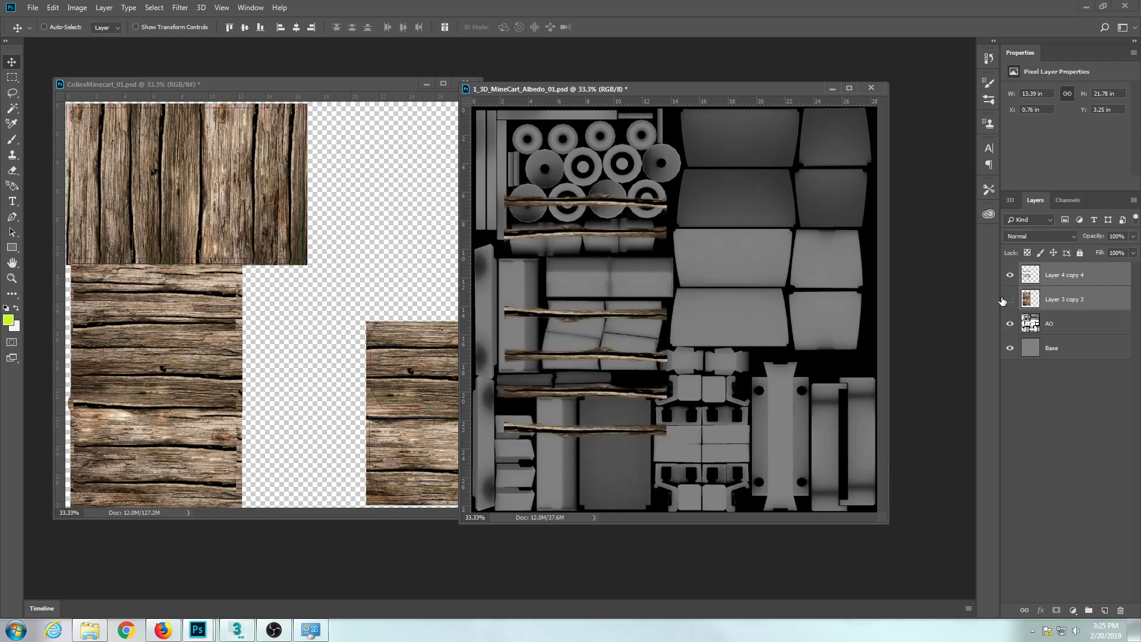
{"action": "left_click", "coordinate": [1009, 299]}
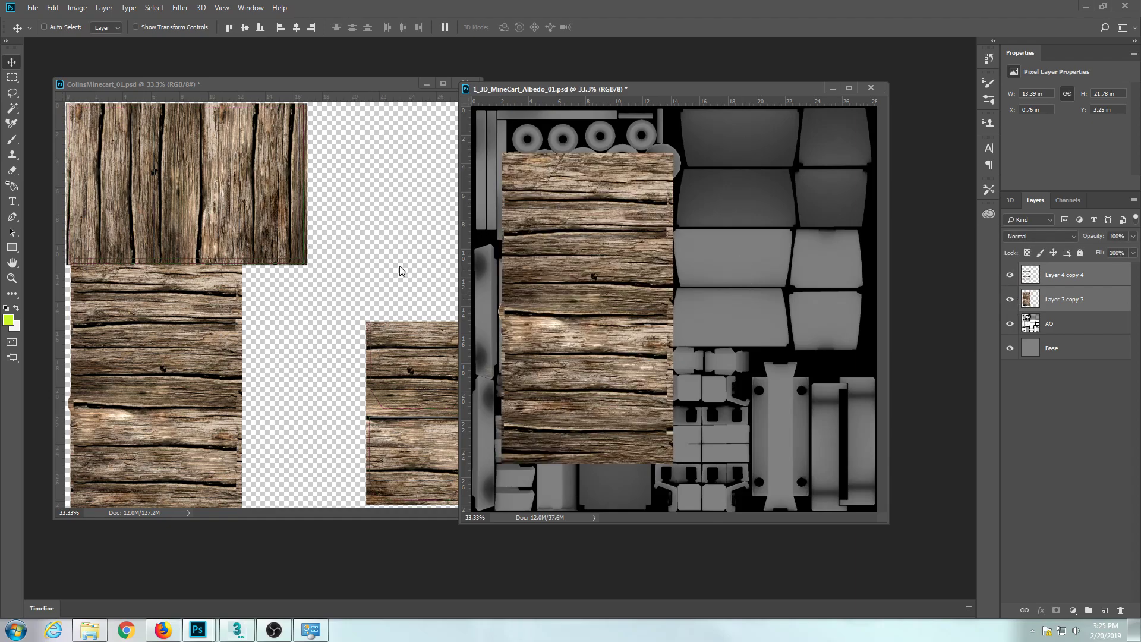
Step: Close ColinsMinecart_01.psd without saving its changes and dock 1_3D_MineCart_Albedo_01.psd back in the main workspace as a tab
{"action": "left_click", "coordinate": [355, 227]}
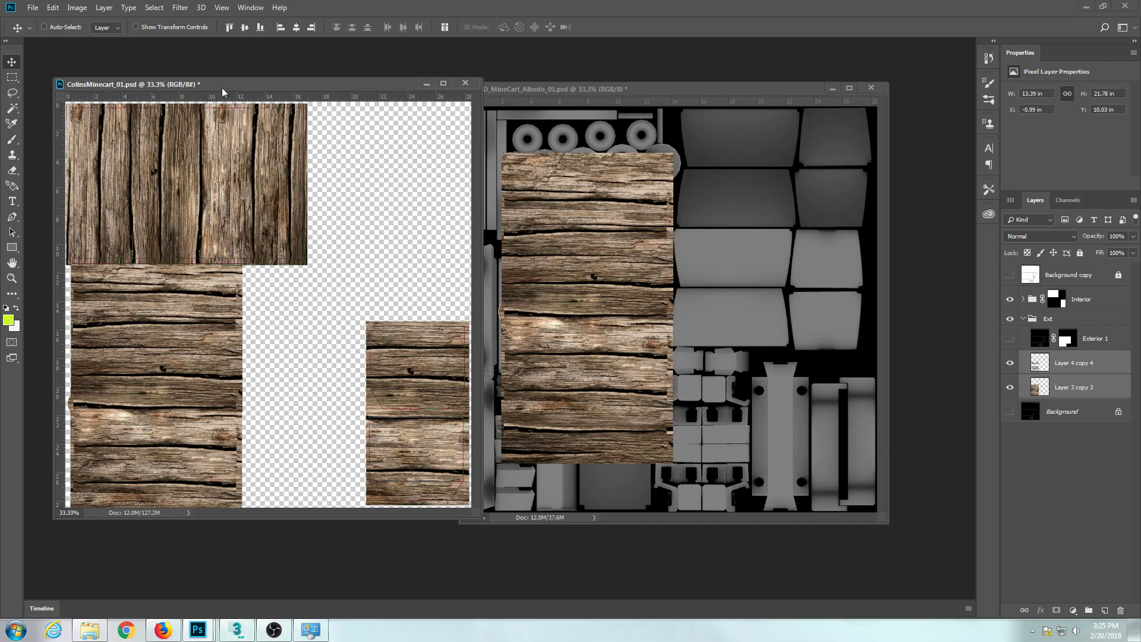
{"action": "left_click", "coordinate": [464, 84]}
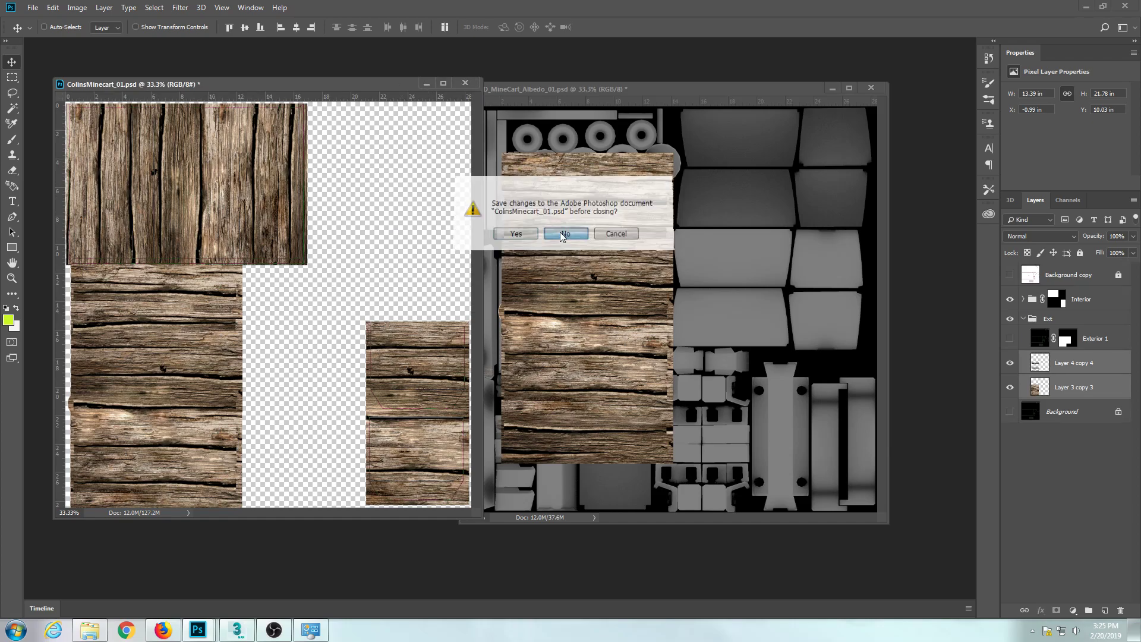
{"action": "left_click", "coordinate": [566, 235]}
{"action": "double_click", "coordinate": [576, 88]}
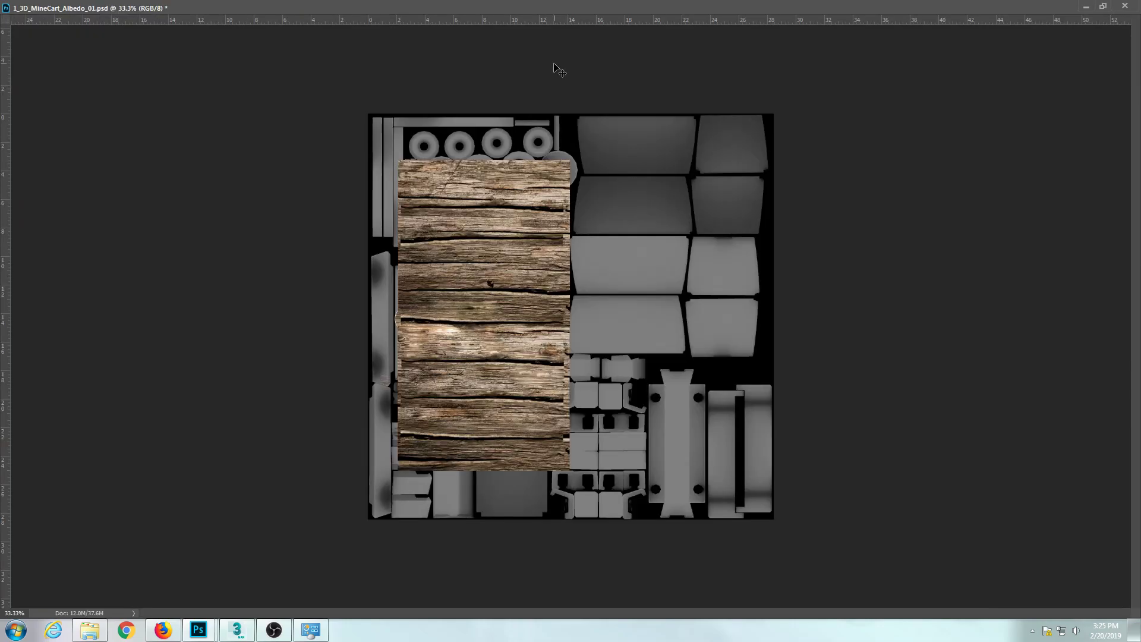
{"action": "left_click", "coordinate": [1102, 6]}
{"action": "left_click_drag", "start_coordinate": [576, 84], "coordinate": [577, 45]}
Step: Rotate the two copied wood layers 90 degrees clockwise, place them over the cart's large side-panel UV shells, and save the albedo document
{"action": "left_click_drag", "start_coordinate": [437, 321], "coordinate": [621, 241]}
{"action": "key", "text": "ctrl+t"}
{"action": "left_click_drag", "start_coordinate": [768, 314], "coordinate": [556, 376], "text": "shift"}
{"action": "key", "text": "Return"}
{"action": "left_click_drag", "start_coordinate": [651, 303], "coordinate": [620, 263]}
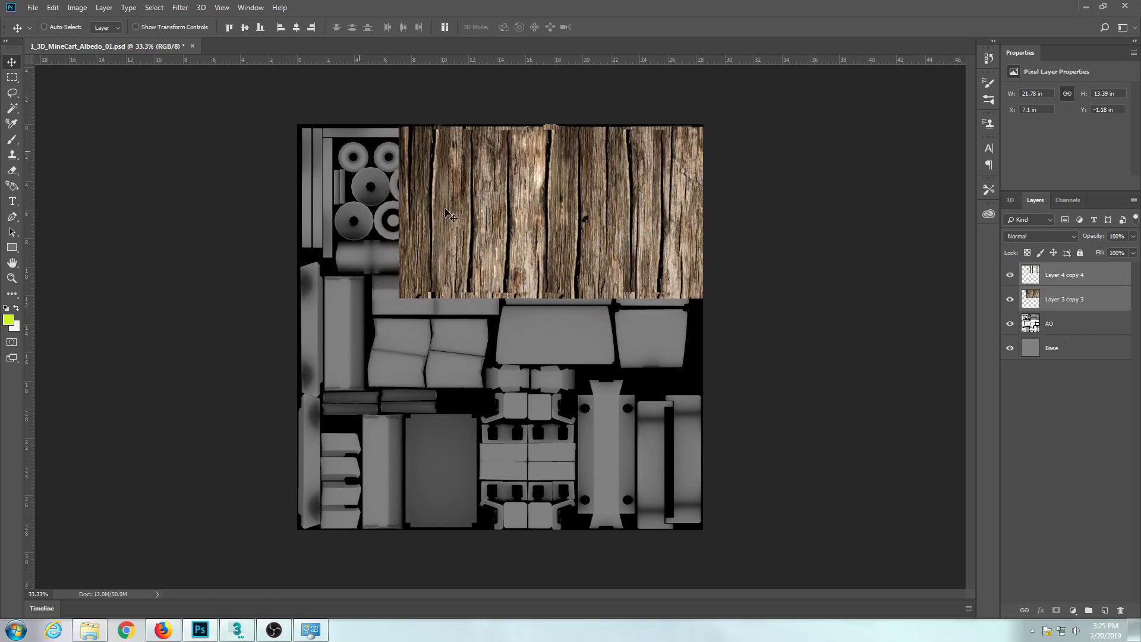
{"action": "left_click", "coordinate": [32, 8]}
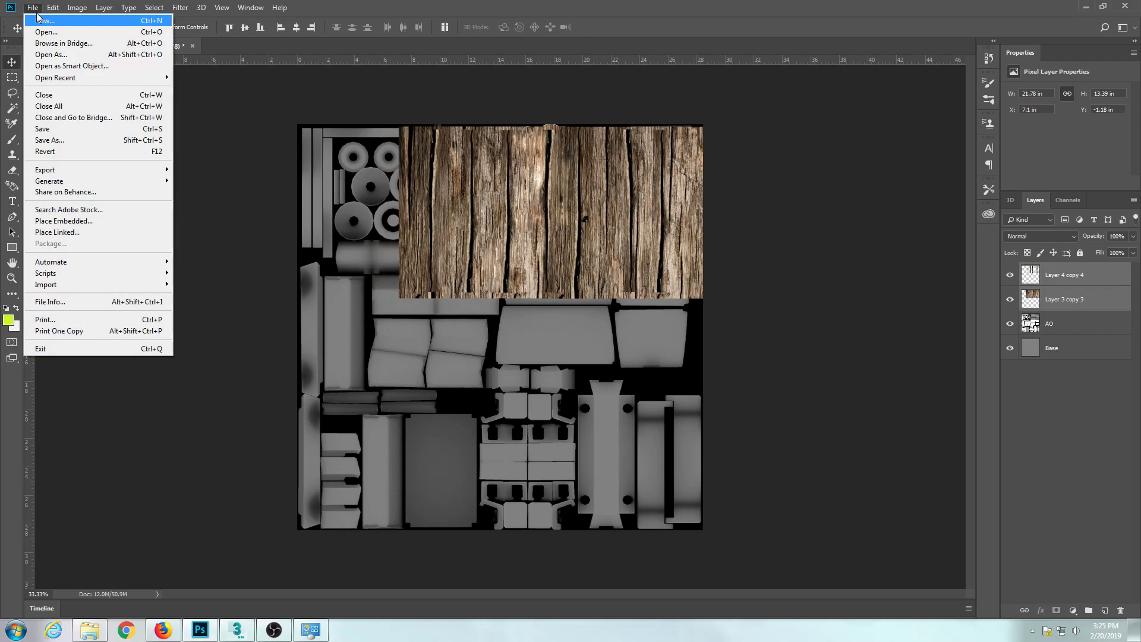
{"action": "left_click", "coordinate": [54, 127]}
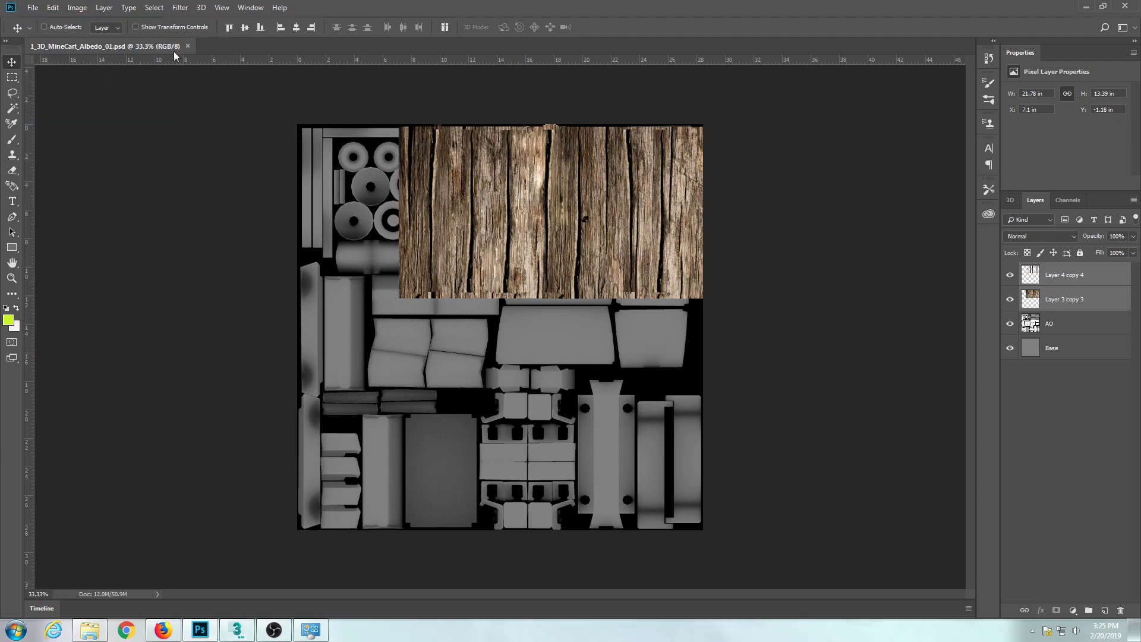
Step: Undo the last move of the wood layers and save the albedo document again
{"action": "key", "text": "ctrl+z"}
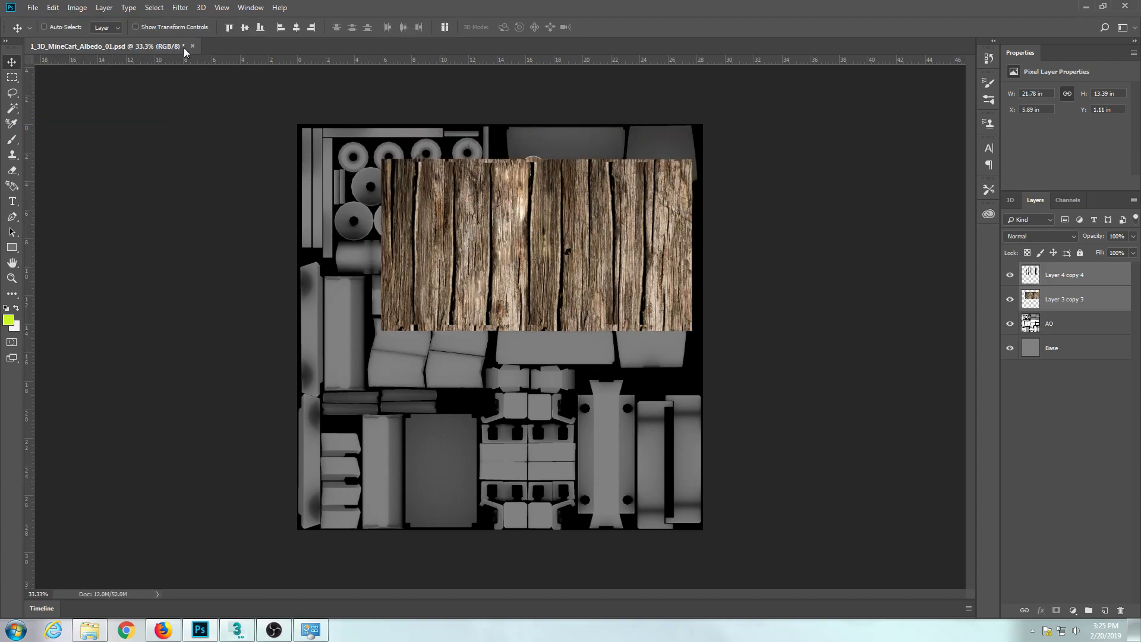
{"action": "left_click", "coordinate": [33, 8]}
{"action": "left_click", "coordinate": [65, 130]}
Step: Switch to 3ds Max and examine how the wood planks map onto the MineCart's sides and wheels
{"action": "left_click", "coordinate": [243, 634]}
{"action": "middle_click_drag", "start_coordinate": [517, 425], "coordinate": [605, 358], "text": "alt"}
{"action": "scroll", "coordinate": [442, 377], "scroll_direction": "up", "scroll_amount": 3}
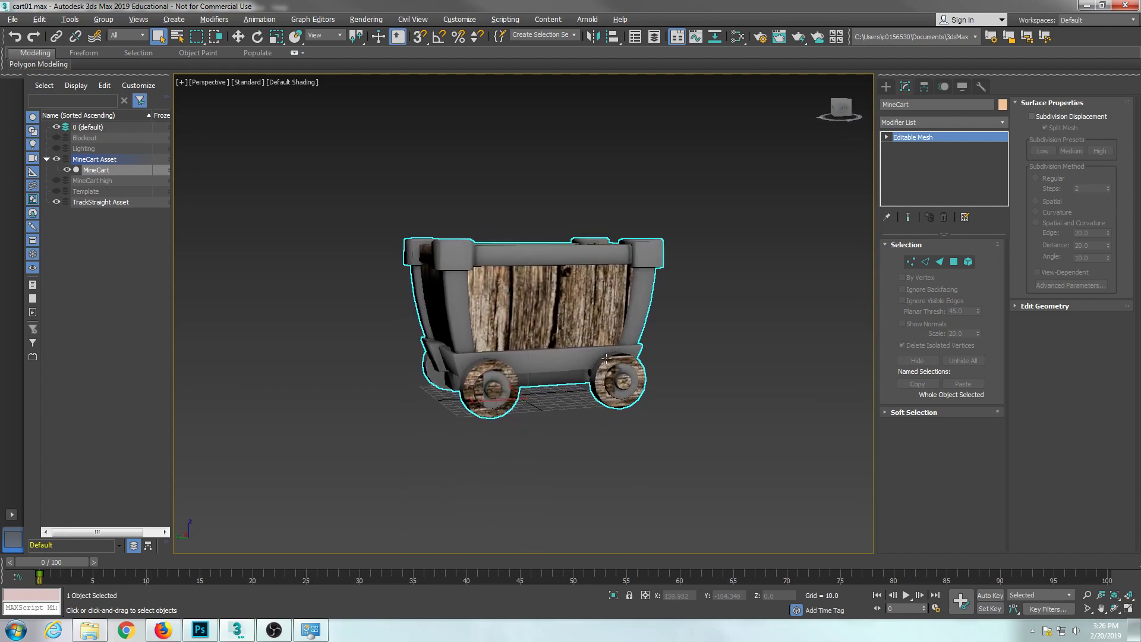
{"action": "middle_click_drag", "start_coordinate": [521, 376], "coordinate": [533, 379], "text": "alt"}
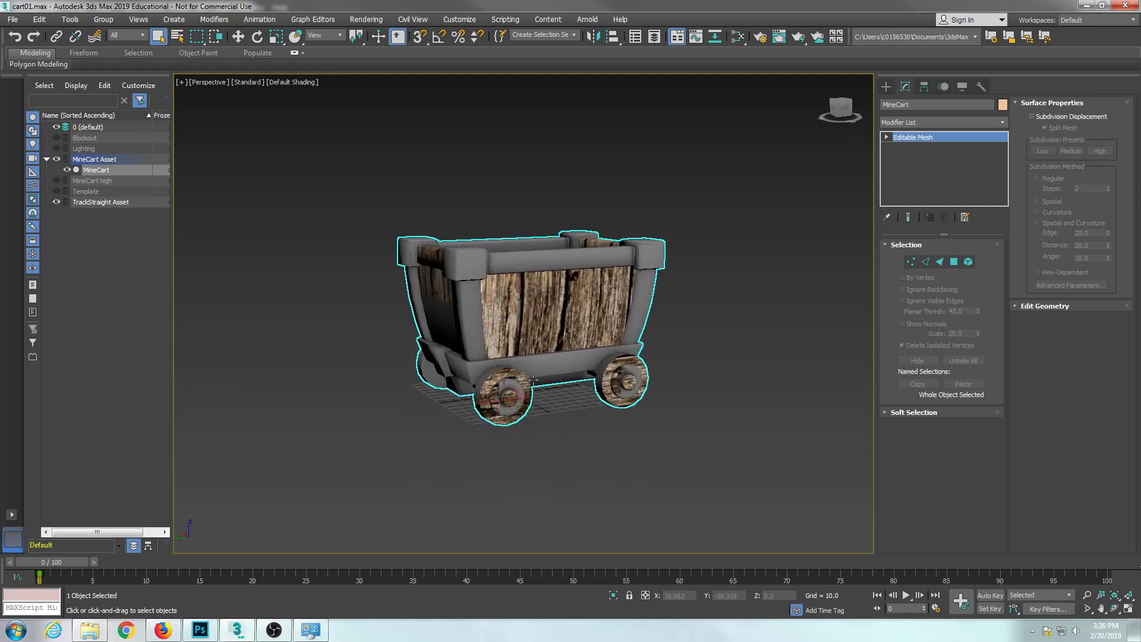